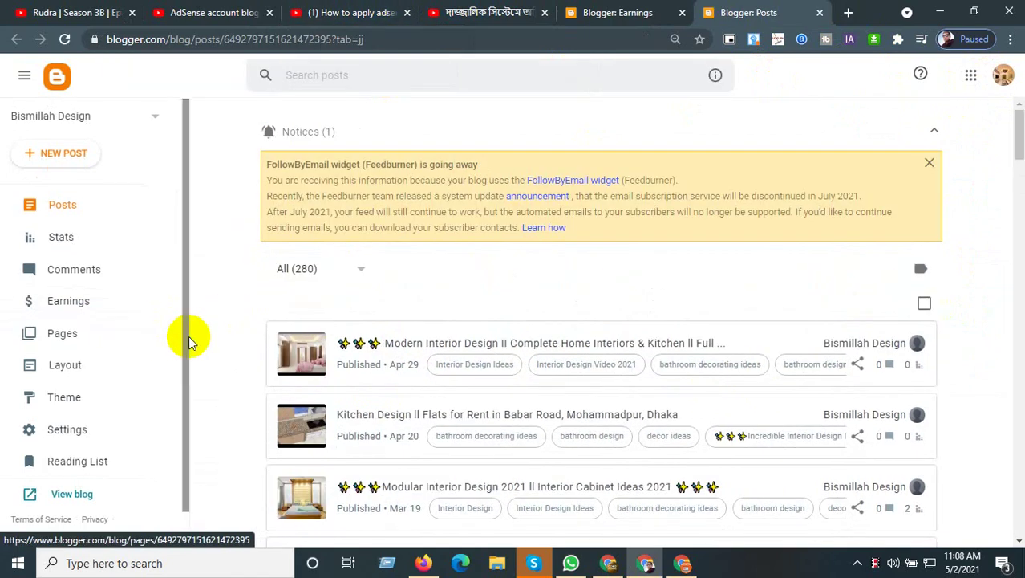
Step: Open the live page of the latest "Modern Interior Design" post and look through it from header to footer
{"action": "scroll", "coordinate": [188, 335], "scroll_direction": "down", "scroll_amount": 1}
{"action": "scroll", "coordinate": [556, 367], "scroll_direction": "down", "scroll_amount": 4}
{"action": "scroll", "coordinate": [451, 343], "scroll_direction": "up", "scroll_amount": 5}
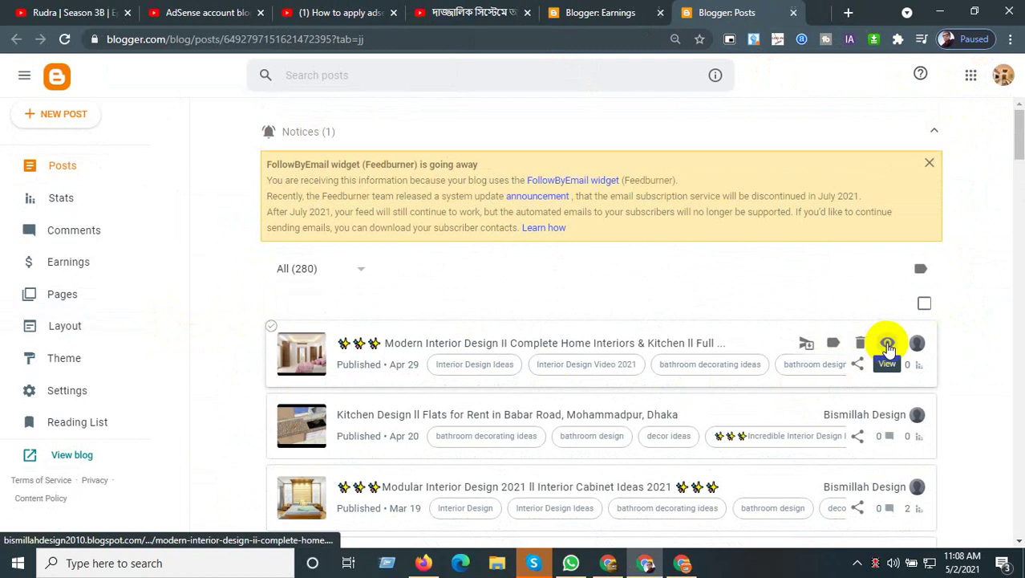
{"action": "left_click", "coordinate": [887, 344]}
{"action": "left_click", "coordinate": [763, 25]}
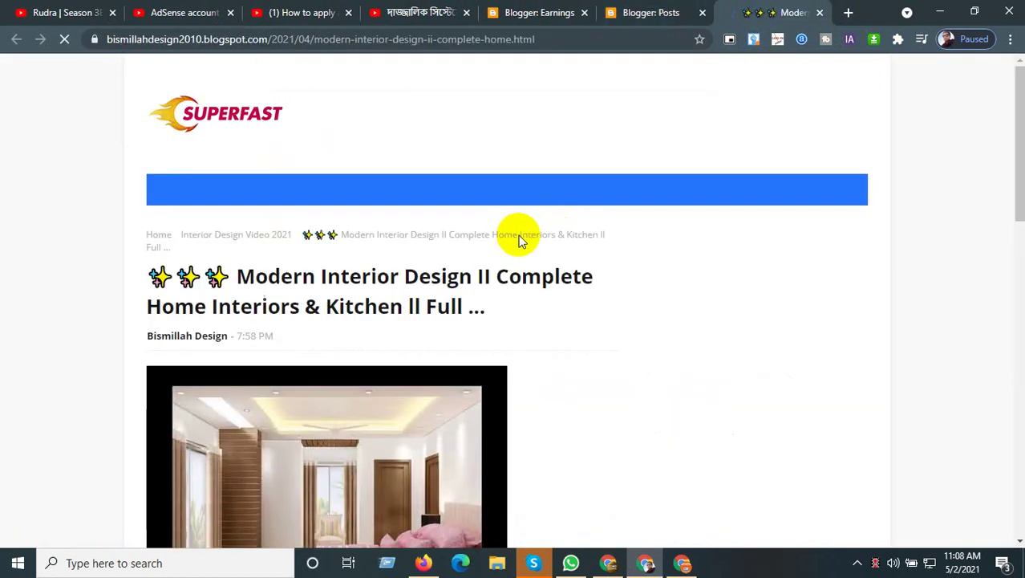
{"action": "scroll", "coordinate": [619, 380], "scroll_direction": "down", "scroll_amount": 3}
{"action": "scroll", "coordinate": [620, 380], "scroll_direction": "down", "scroll_amount": 8}
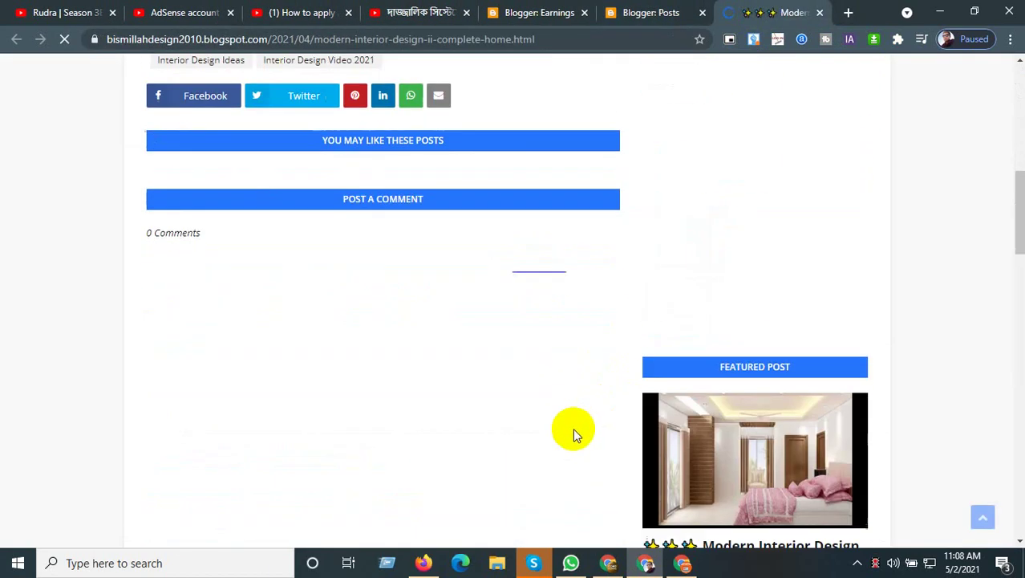
{"action": "scroll", "coordinate": [583, 445], "scroll_direction": "down", "scroll_amount": 2}
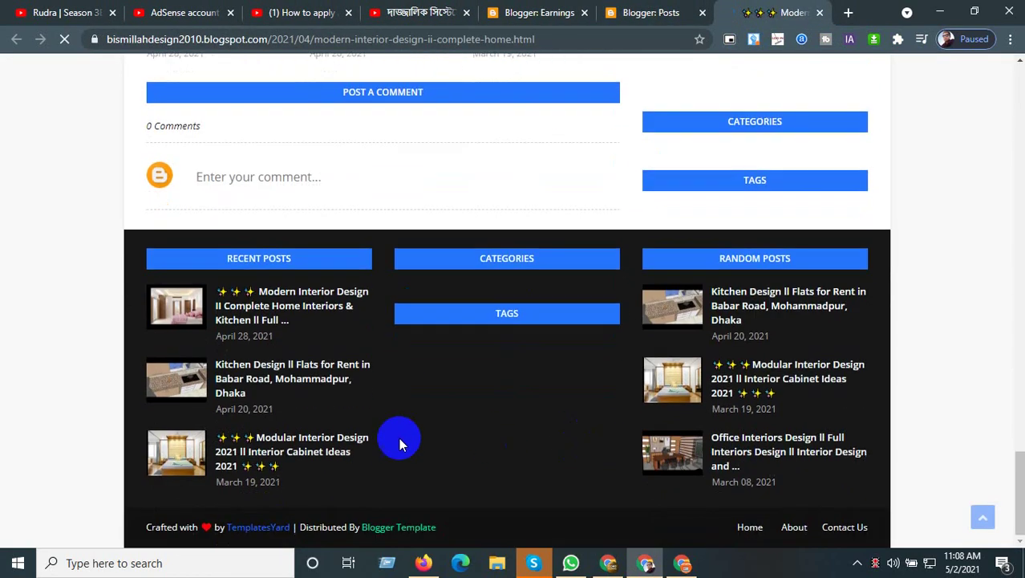
{"action": "scroll", "coordinate": [509, 440], "scroll_direction": "up", "scroll_amount": 10}
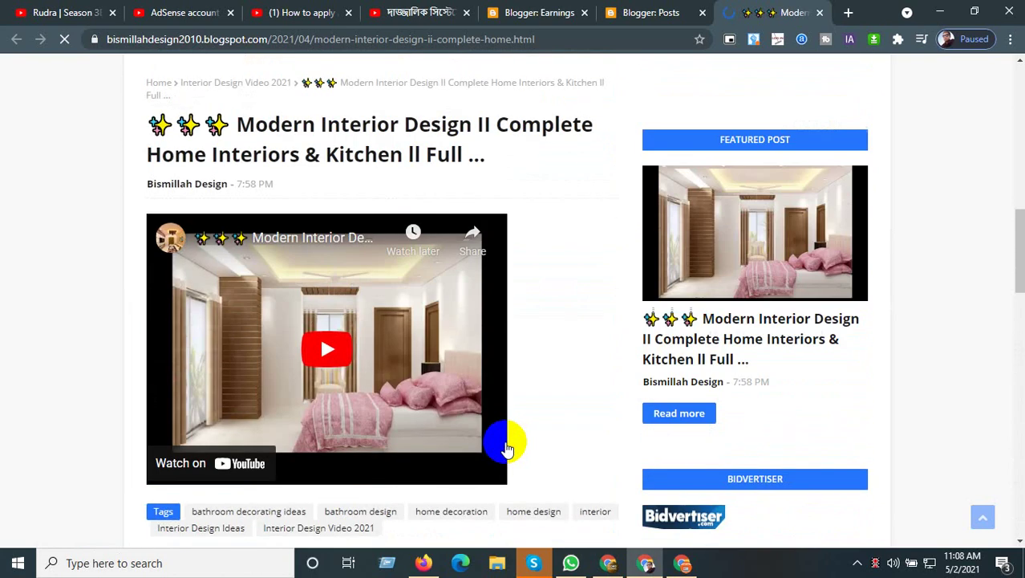
{"action": "scroll", "coordinate": [494, 442], "scroll_direction": "up", "scroll_amount": 3}
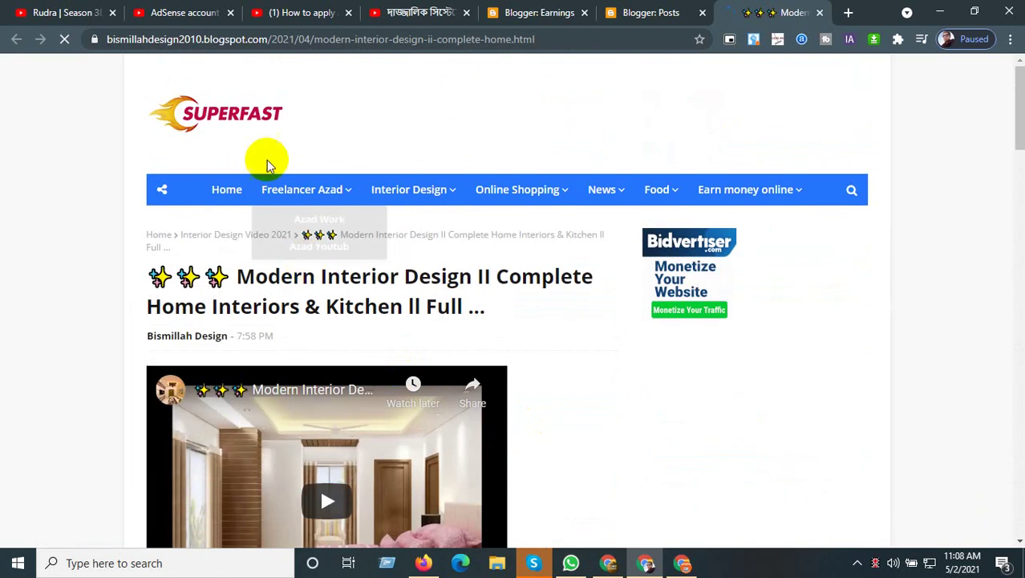
Step: Open the blog's home page and look through its post list and sidebar widgets
{"action": "left_click", "coordinate": [239, 205]}
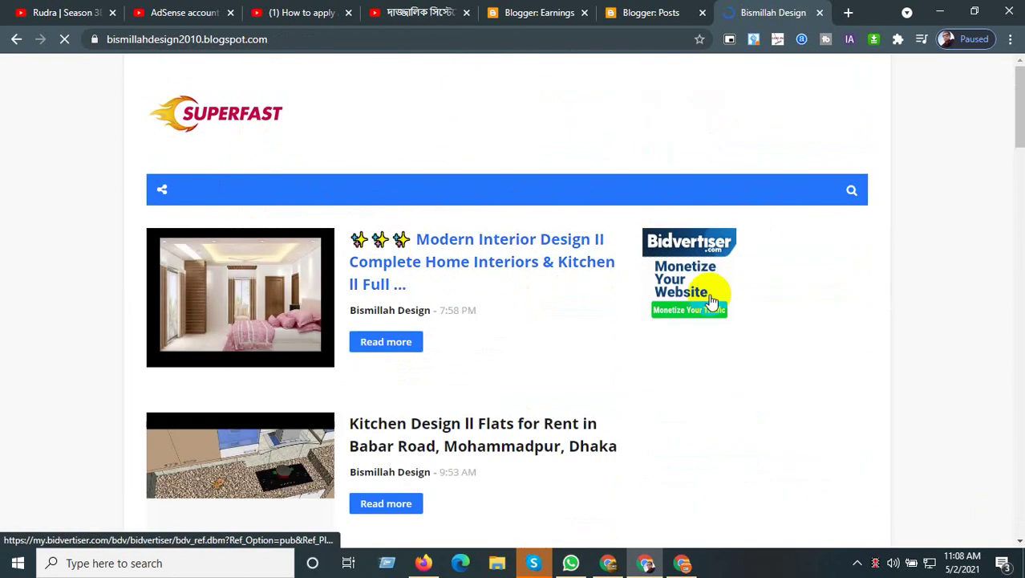
{"action": "scroll", "coordinate": [384, 378], "scroll_direction": "down", "scroll_amount": 15}
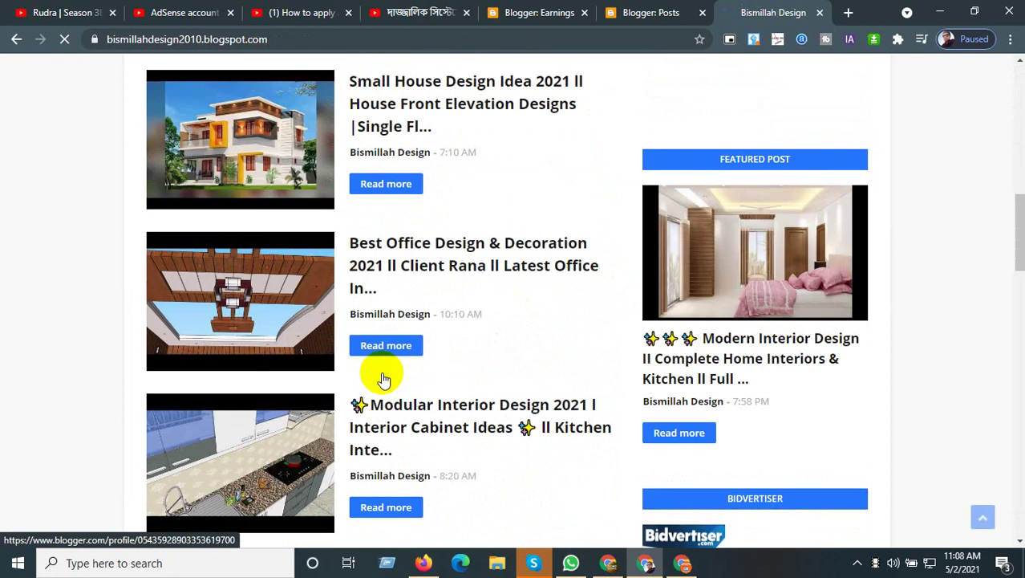
{"action": "scroll", "coordinate": [384, 378], "scroll_direction": "down", "scroll_amount": 15}
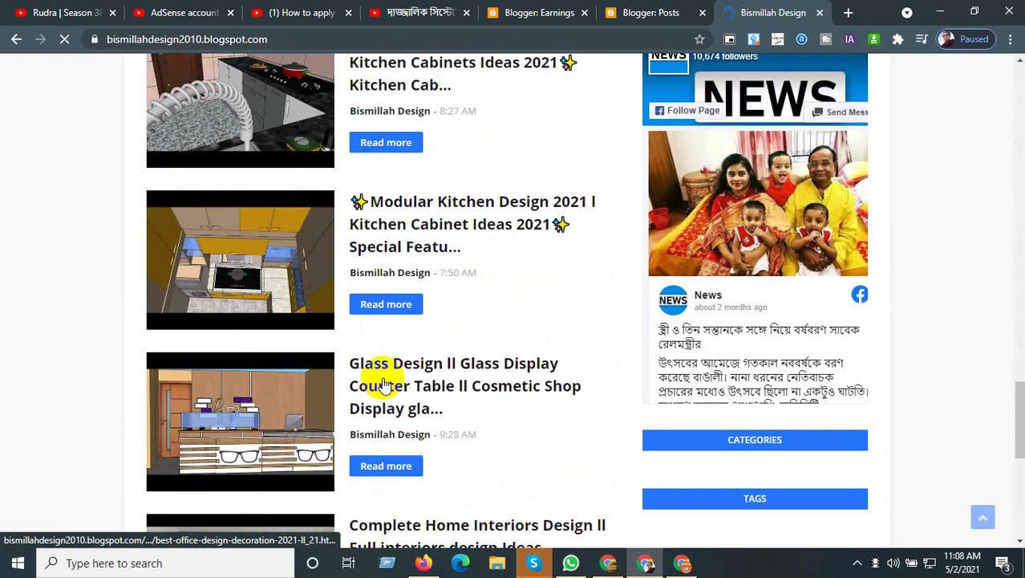
{"action": "scroll", "coordinate": [384, 377], "scroll_direction": "up", "scroll_amount": 4}
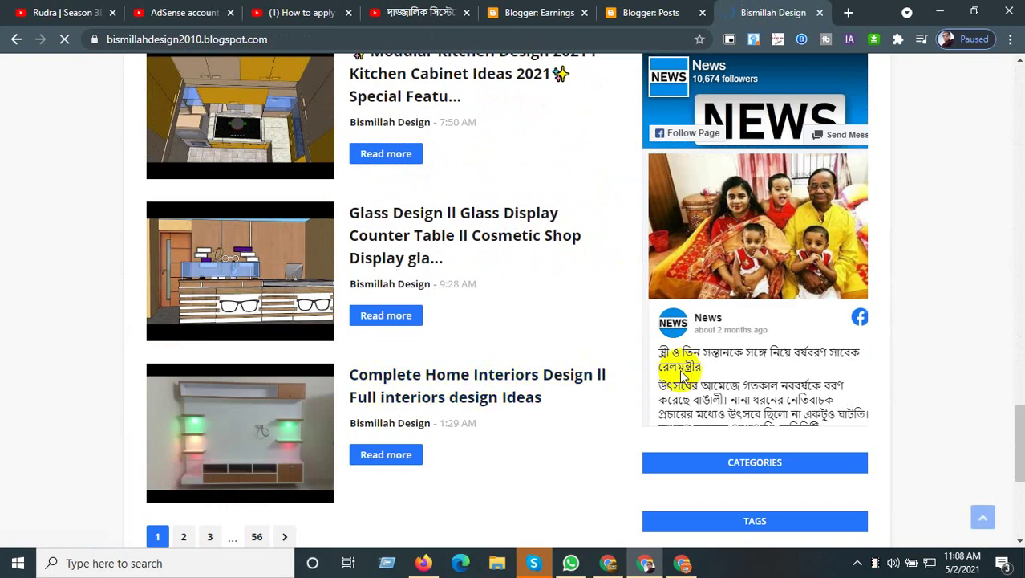
{"action": "scroll", "coordinate": [545, 376], "scroll_direction": "up", "scroll_amount": 15}
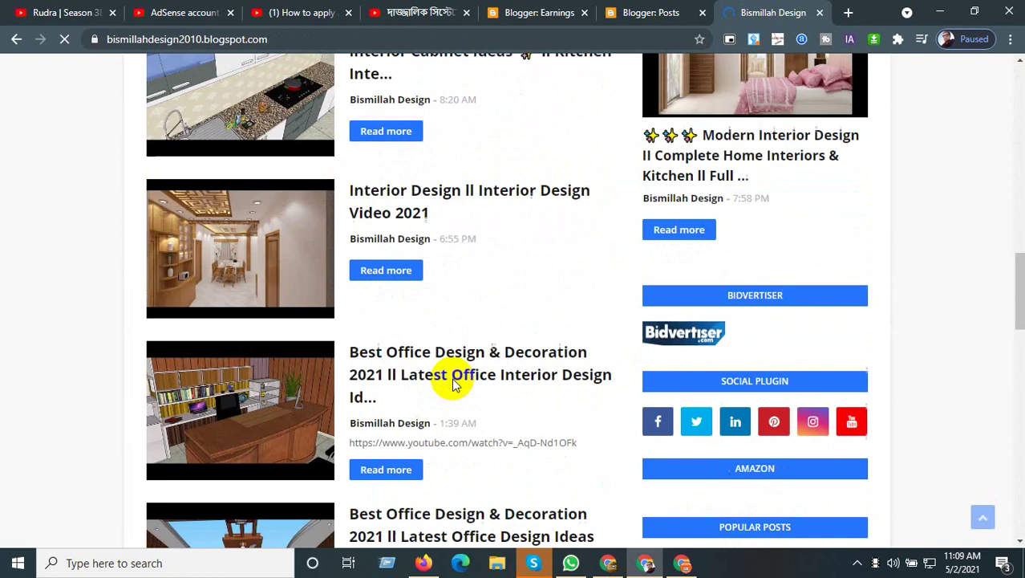
{"action": "scroll", "coordinate": [447, 377], "scroll_direction": "up", "scroll_amount": 5}
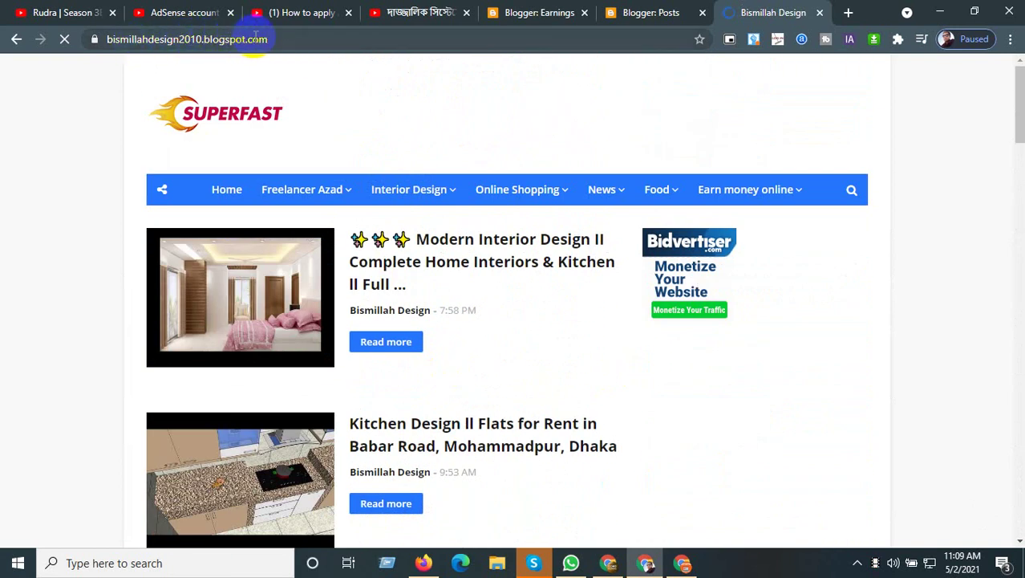
Step: Return to the Blogger posts list and check which blogs belong to the account
{"action": "left_click", "coordinate": [646, 13]}
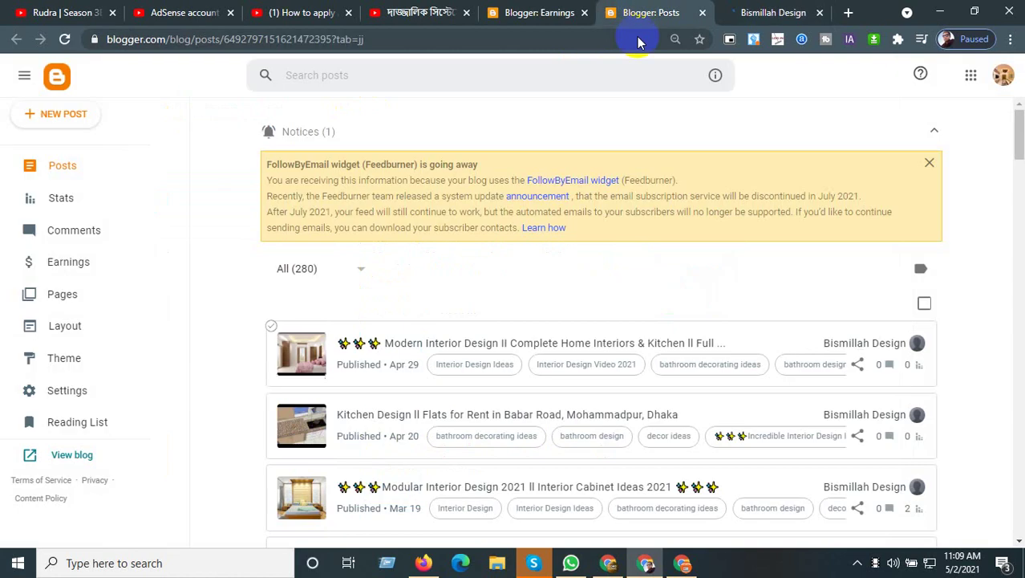
{"action": "left_click", "coordinate": [25, 77]}
{"action": "left_click", "coordinate": [25, 77]}
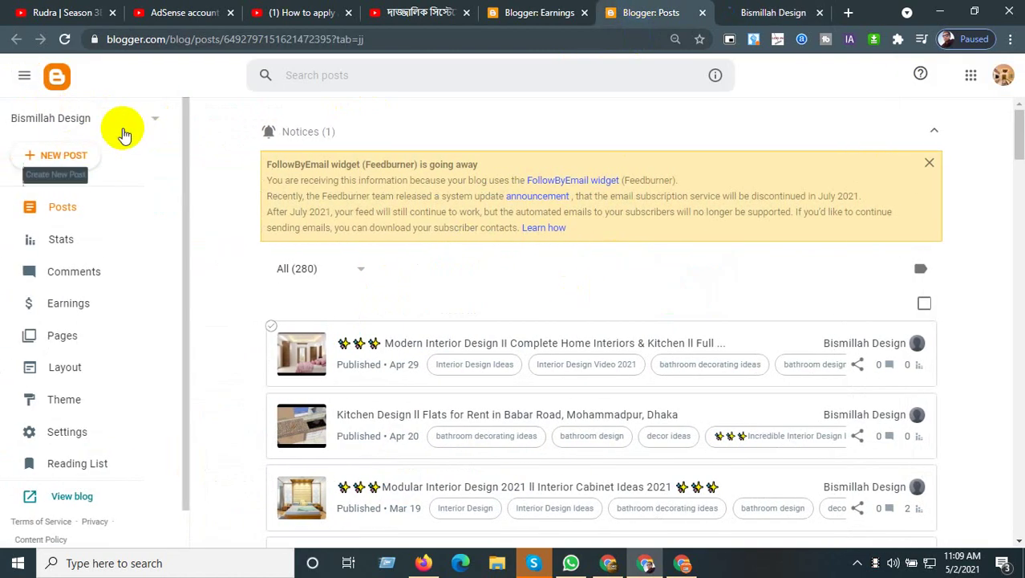
{"action": "left_click", "coordinate": [152, 121]}
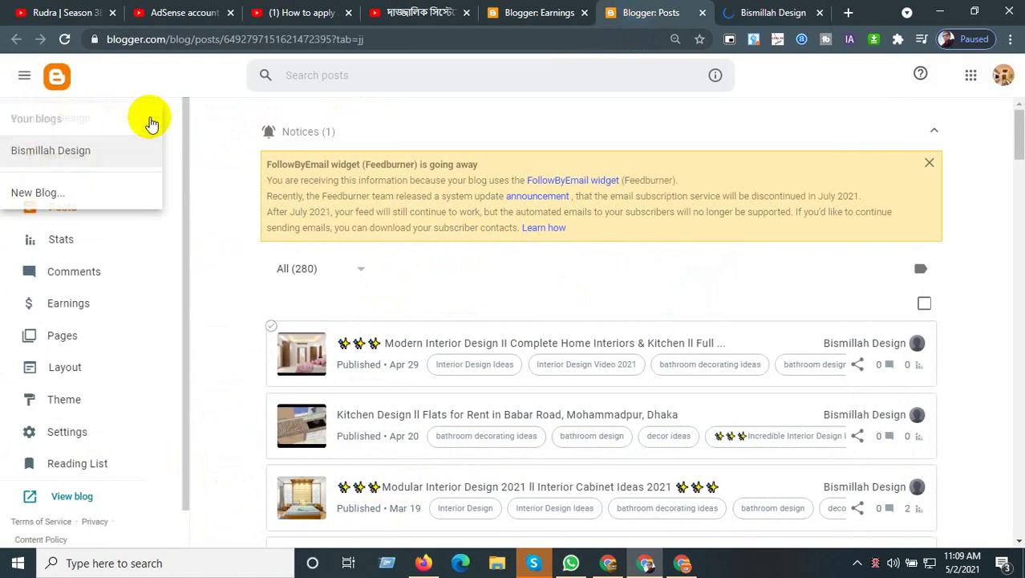
{"action": "left_click", "coordinate": [209, 222]}
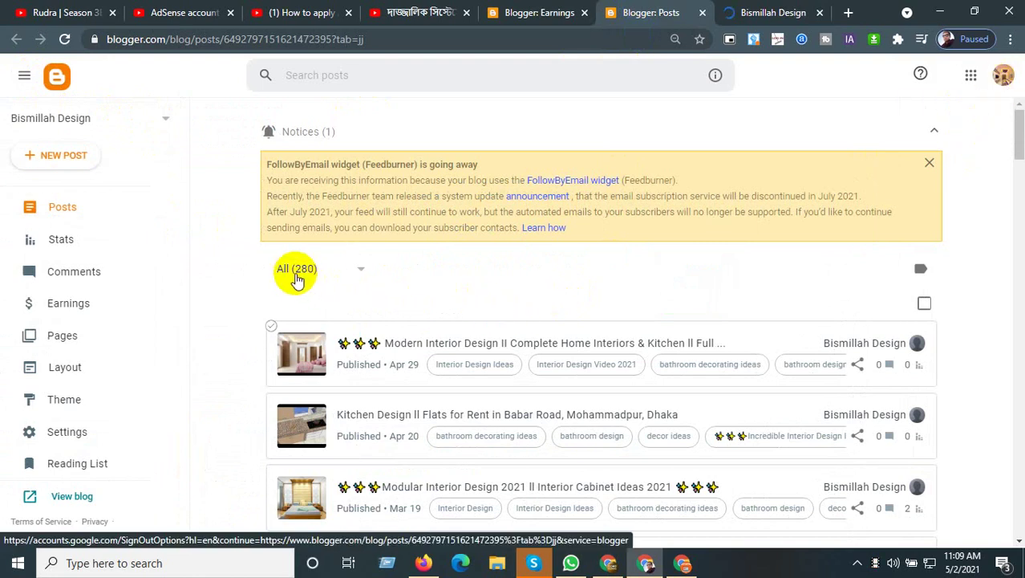
Step: Close the live blog page and locate Blogger among the Google apps
{"action": "left_click", "coordinate": [761, 8]}
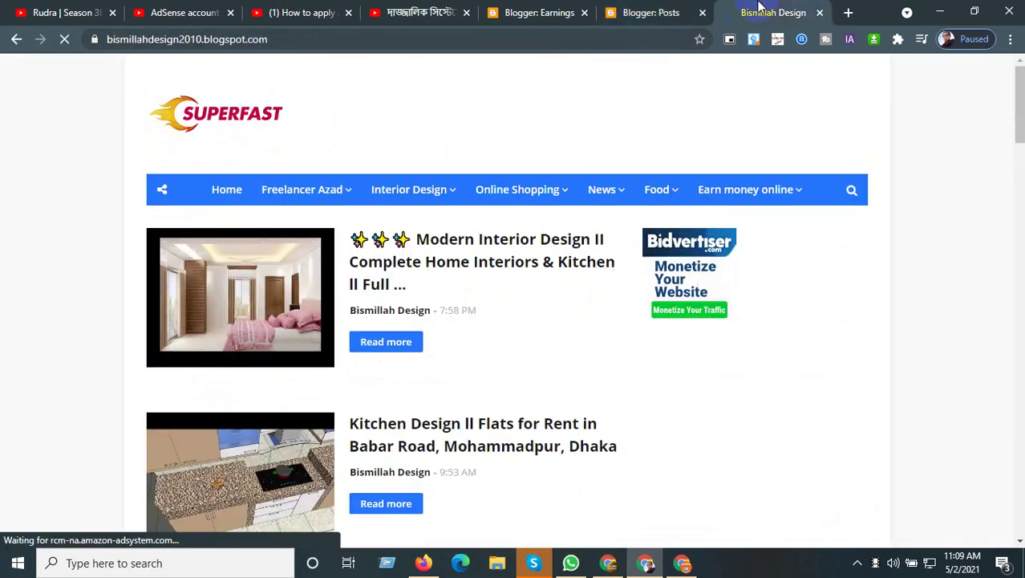
{"action": "left_click", "coordinate": [820, 13]}
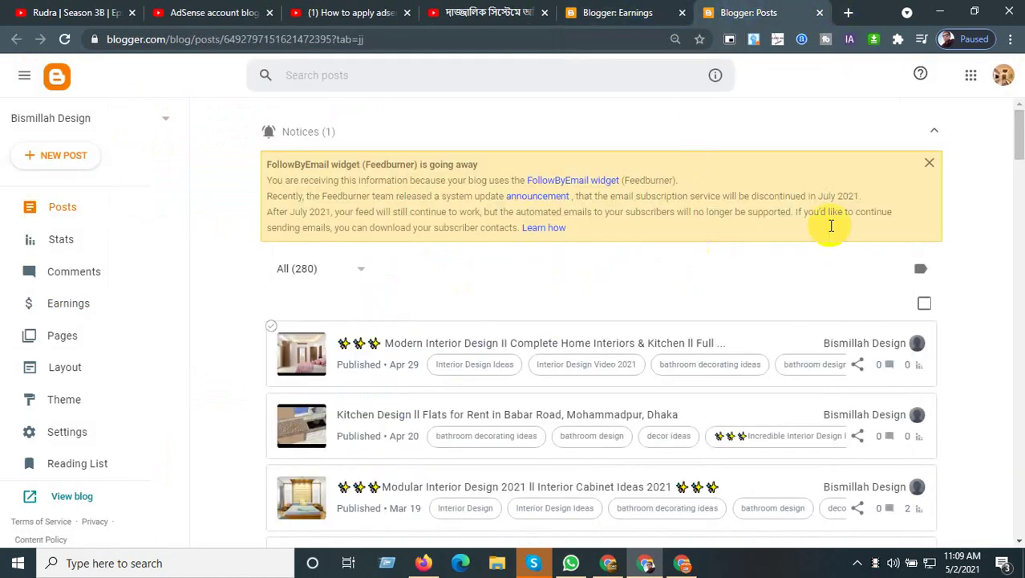
{"action": "left_click", "coordinate": [971, 74]}
{"action": "scroll", "coordinate": [939, 265], "scroll_direction": "down", "scroll_amount": 3}
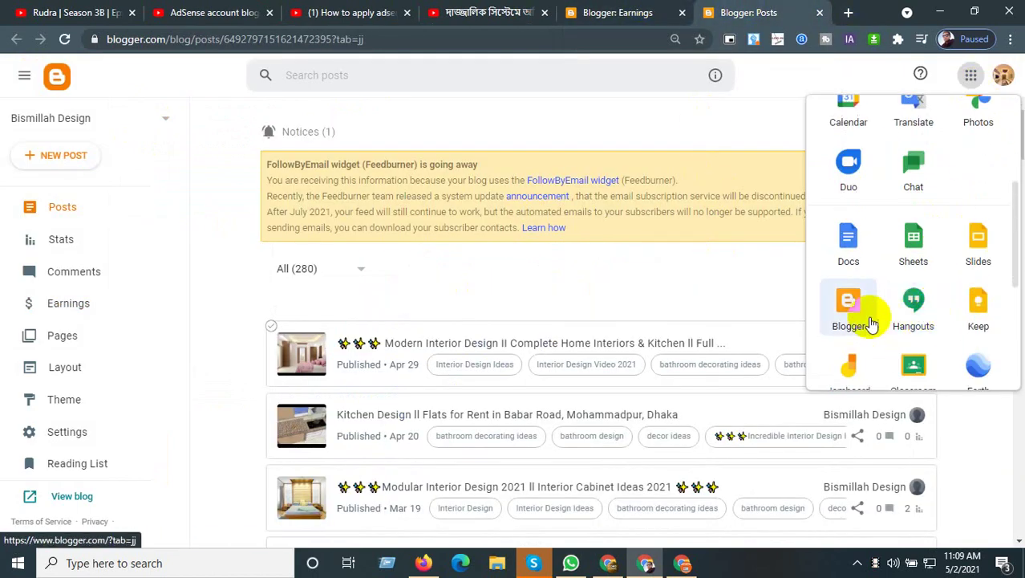
Step: Open the Earnings page of the Bismillah Design blog and start creating an AdSense account
{"action": "scroll", "coordinate": [142, 359], "scroll_direction": "down", "scroll_amount": 1}
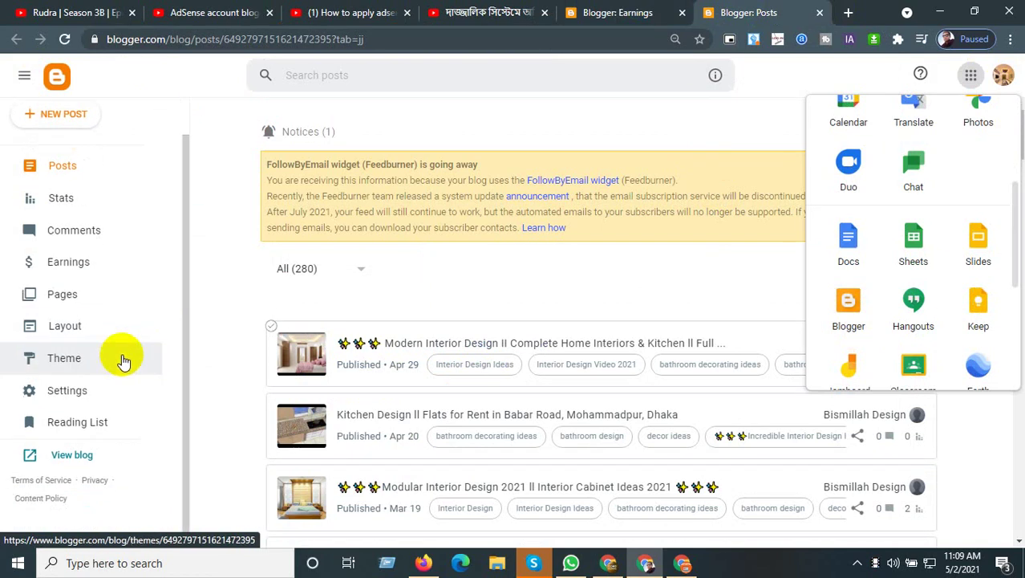
{"action": "left_click", "coordinate": [65, 265]}
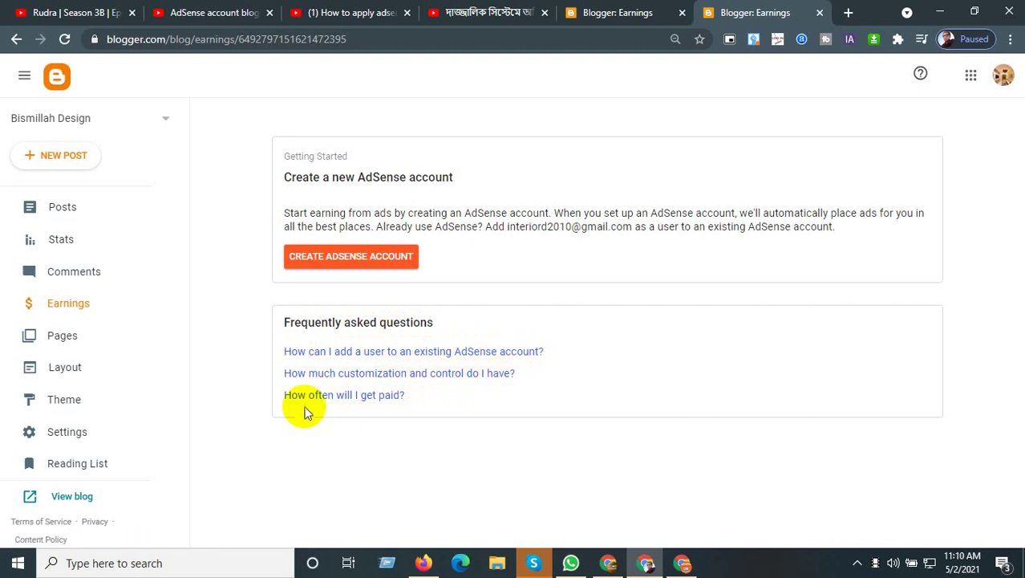
{"action": "left_click", "coordinate": [340, 258]}
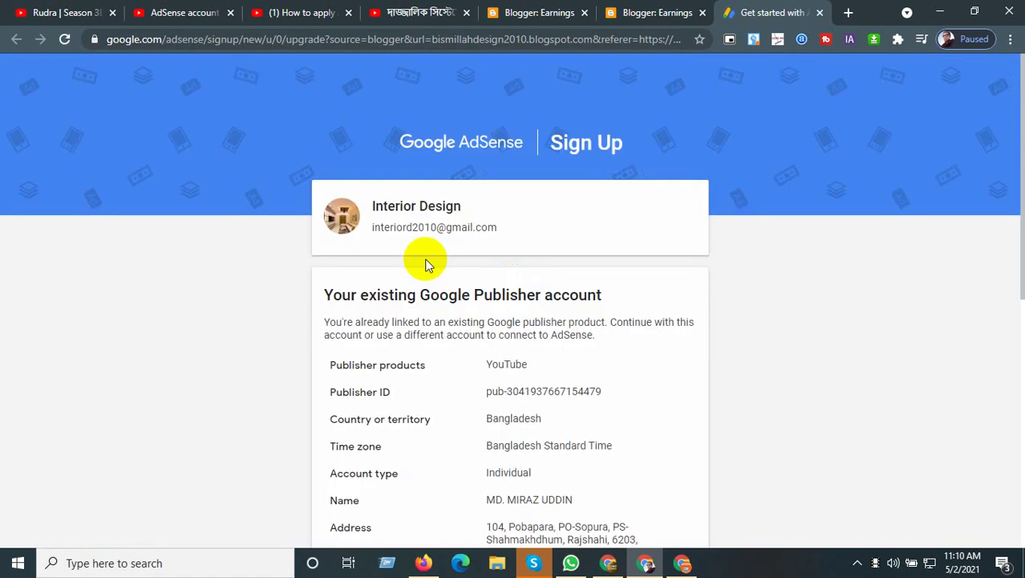
Step: Review the existing publisher details, opt in to customized help and performance suggestions, and create the AdSense account
{"action": "scroll", "coordinate": [464, 287], "scroll_direction": "down", "scroll_amount": 2}
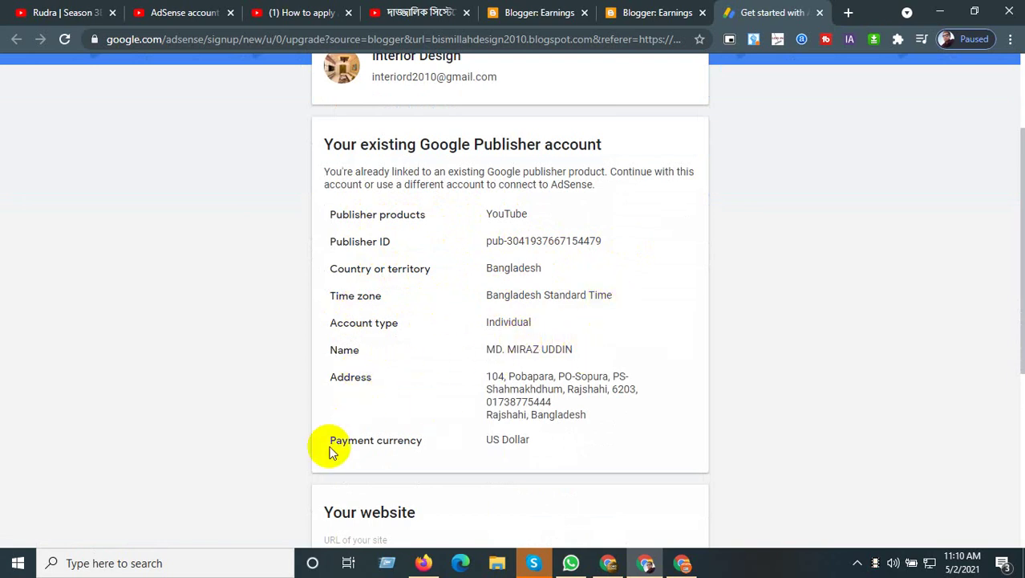
{"action": "scroll", "coordinate": [401, 448], "scroll_direction": "down", "scroll_amount": 1}
{"action": "scroll", "coordinate": [497, 369], "scroll_direction": "down", "scroll_amount": 3}
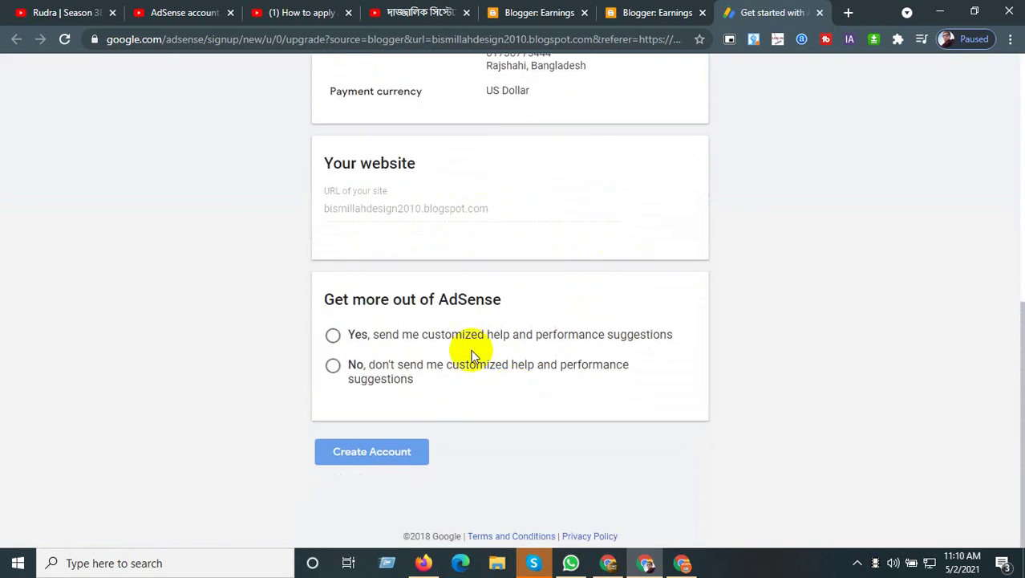
{"action": "left_click", "coordinate": [340, 338]}
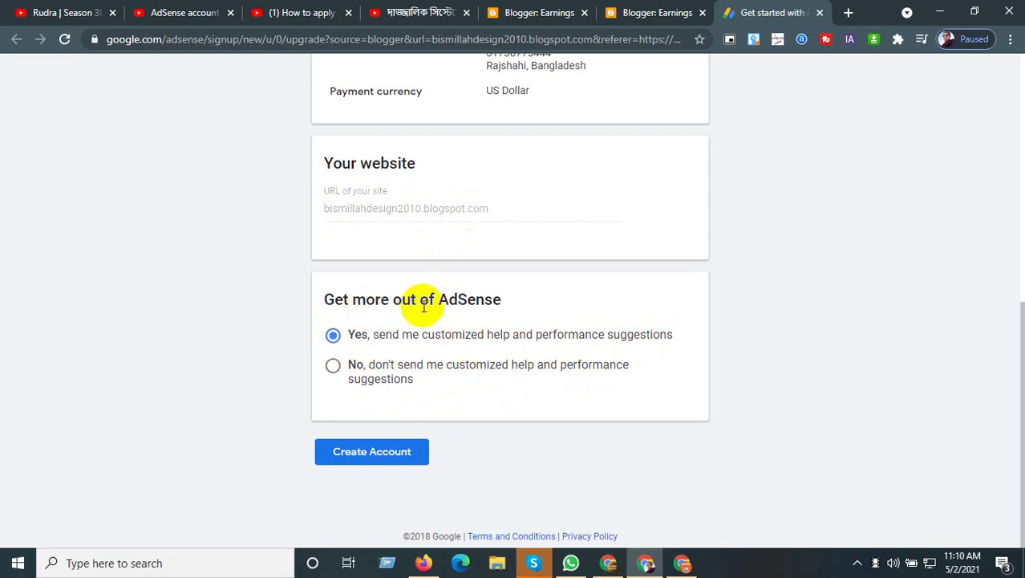
{"action": "left_click", "coordinate": [379, 464]}
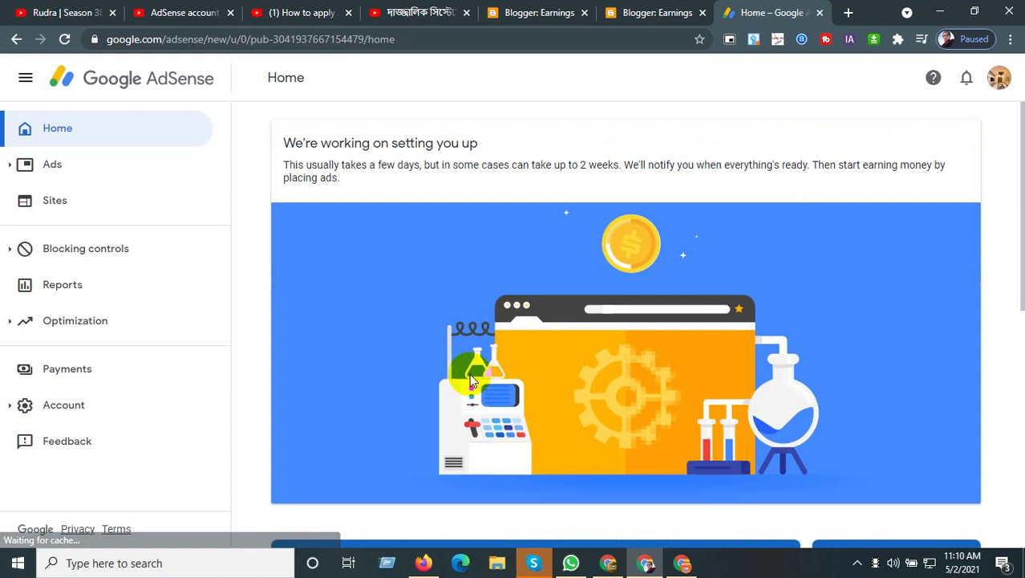
Step: Look over the AdSense home page, expanding the additional cards to examine earnings, performance, sites, countries and bid types
{"action": "scroll", "coordinate": [452, 168], "scroll_direction": "down", "scroll_amount": 1}
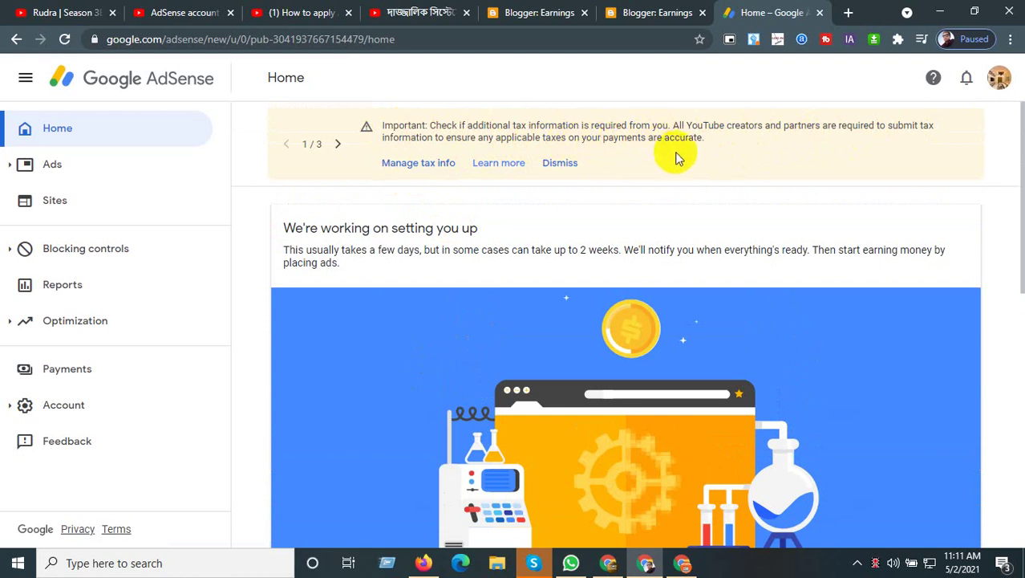
{"action": "scroll", "coordinate": [634, 192], "scroll_direction": "down", "scroll_amount": 5}
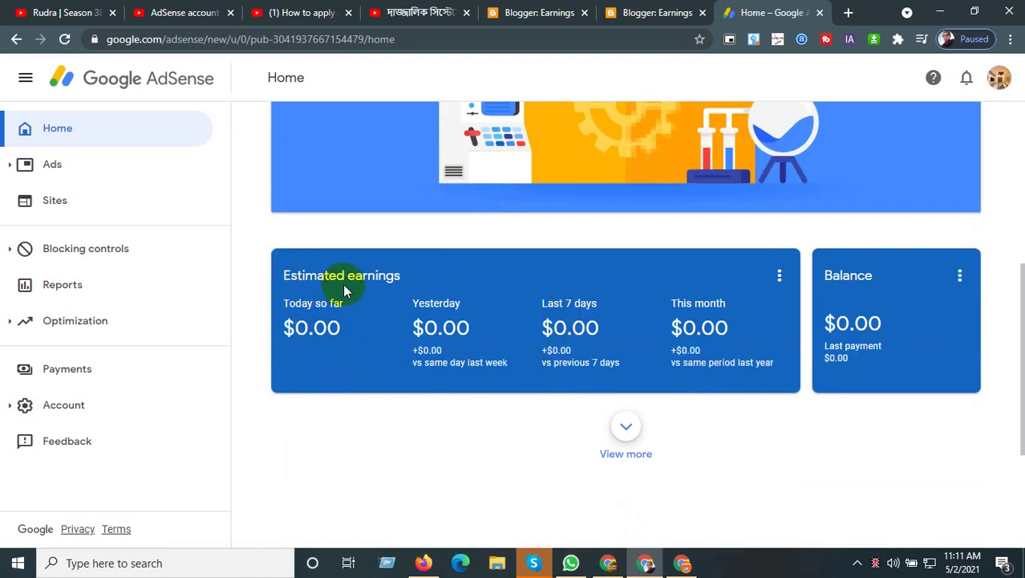
{"action": "scroll", "coordinate": [759, 333], "scroll_direction": "down", "scroll_amount": 3}
{"action": "left_click", "coordinate": [624, 233]}
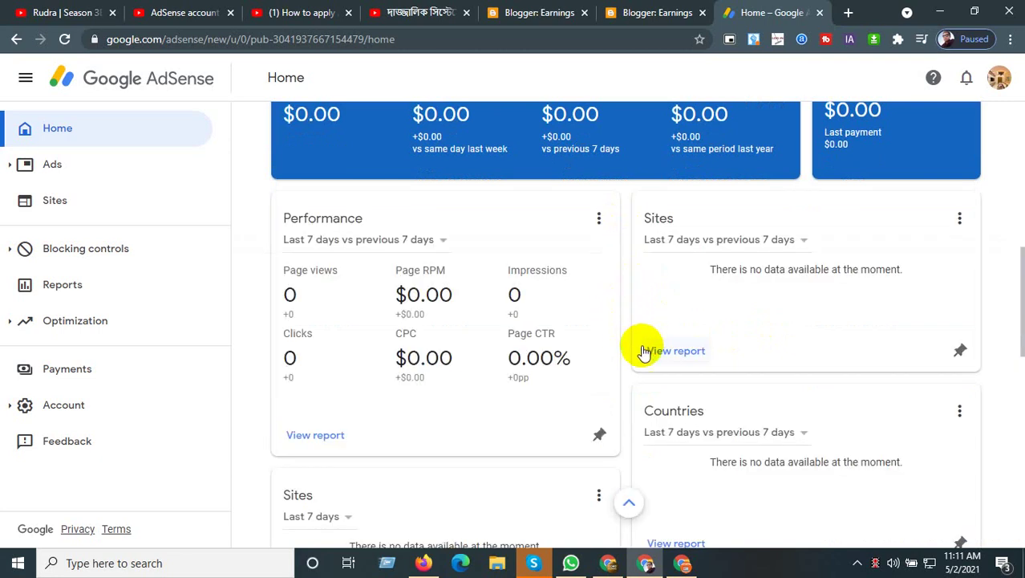
{"action": "scroll", "coordinate": [609, 369], "scroll_direction": "down", "scroll_amount": 2}
{"action": "scroll", "coordinate": [461, 392], "scroll_direction": "down", "scroll_amount": 1}
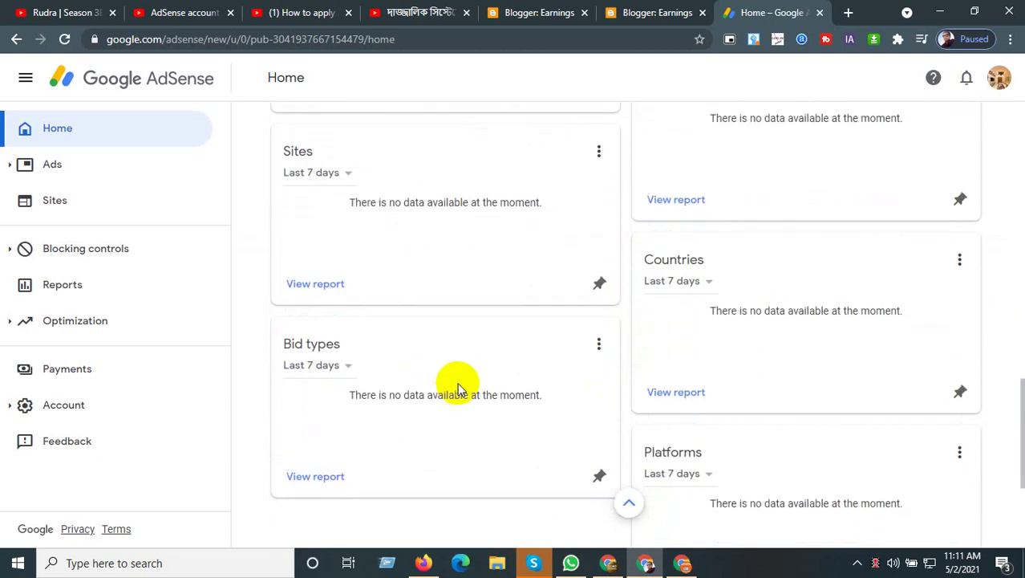
{"action": "scroll", "coordinate": [463, 380], "scroll_direction": "down", "scroll_amount": 3}
{"action": "scroll", "coordinate": [630, 359], "scroll_direction": "up", "scroll_amount": 15}
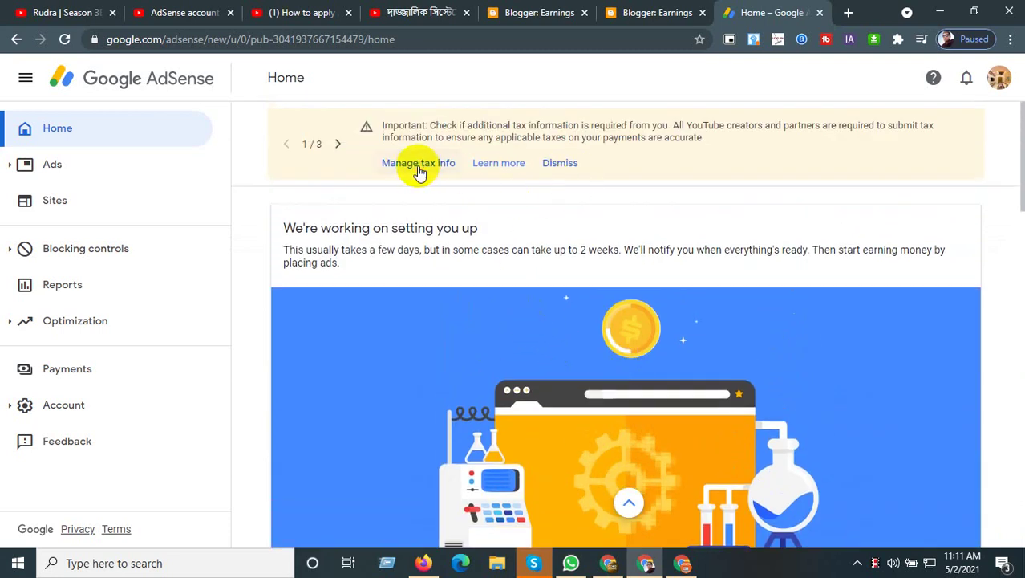
Step: Start adding United States tax info for the payments profile and verify identity with the Google account password
{"action": "left_click", "coordinate": [418, 167]}
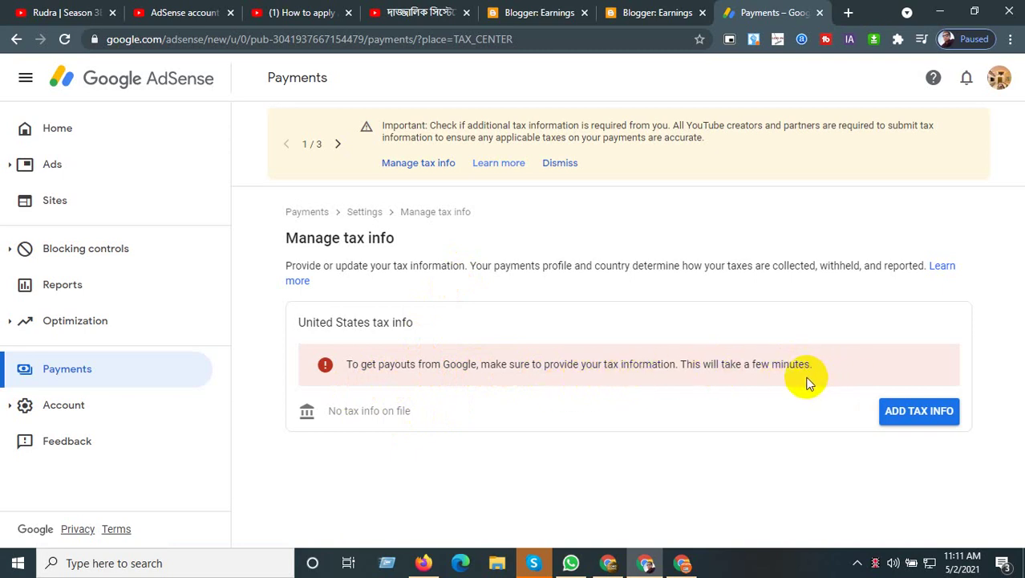
{"action": "left_click", "coordinate": [902, 419]}
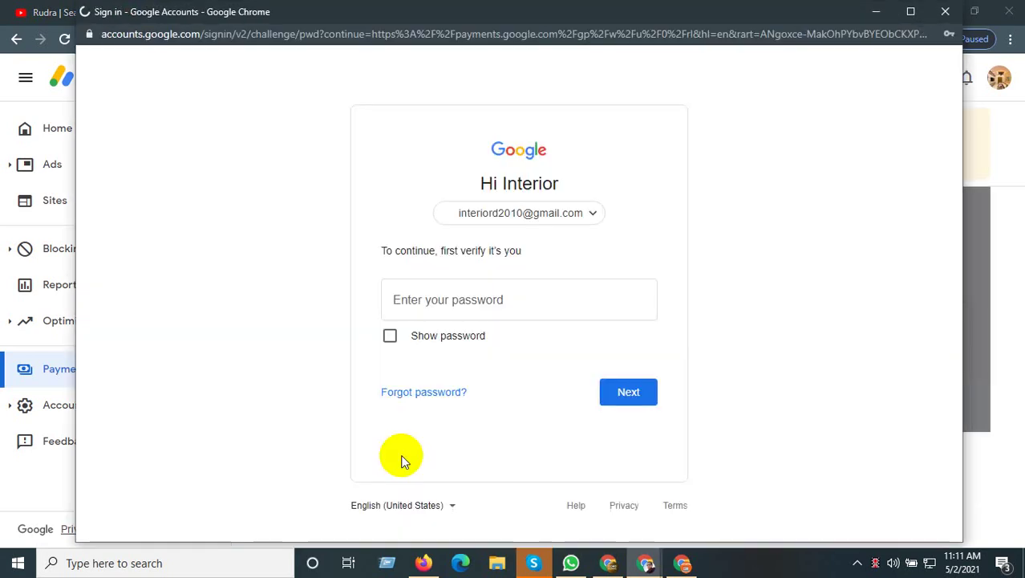
{"action": "left_click", "coordinate": [640, 388]}
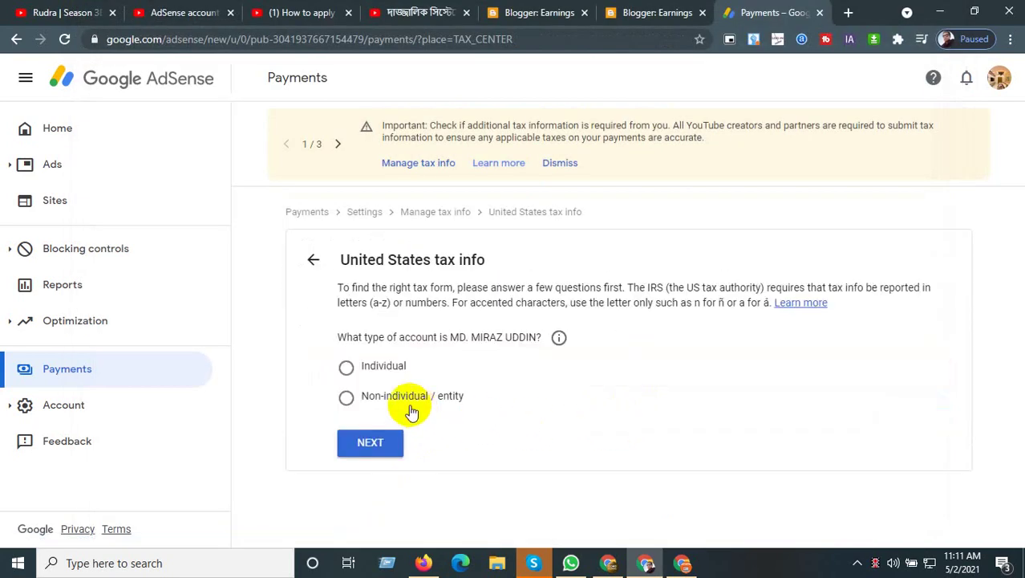
Step: Declare an Individual account that is not a US citizen or resident, choose the W-8BEN form type, and start the form
{"action": "left_click", "coordinate": [347, 367]}
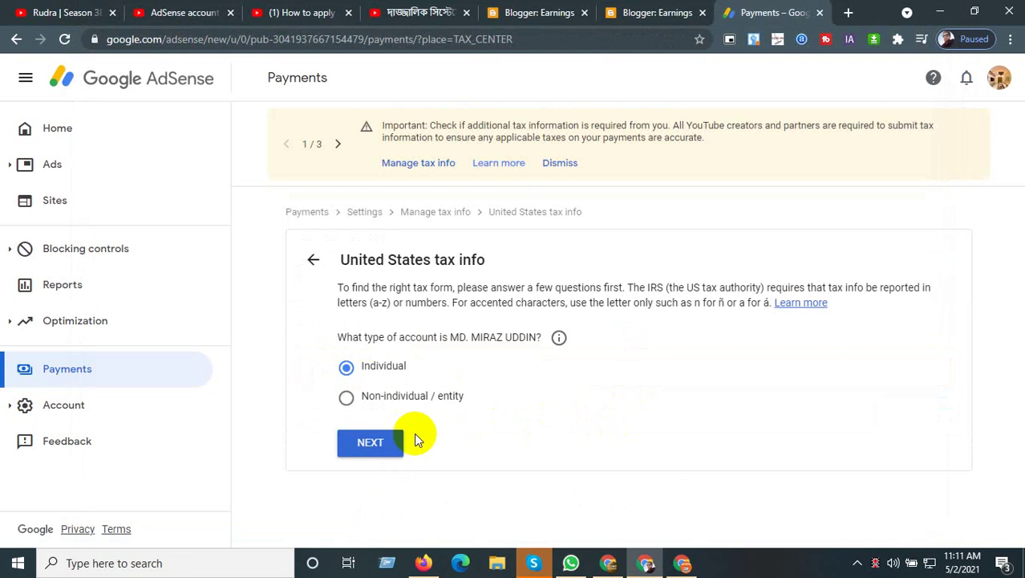
{"action": "left_click", "coordinate": [387, 454]}
{"action": "scroll", "coordinate": [391, 456], "scroll_direction": "down", "scroll_amount": 1}
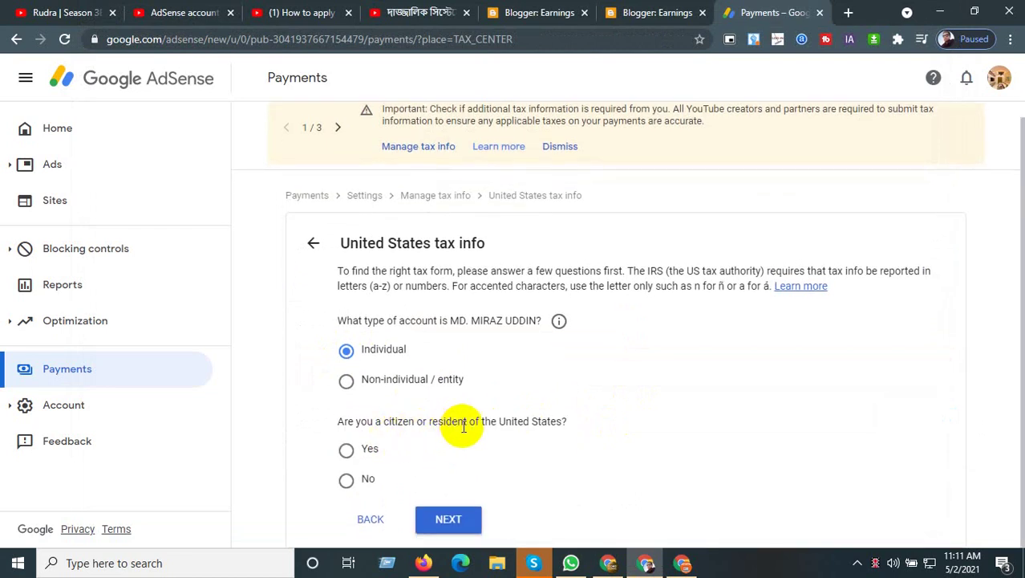
{"action": "left_click", "coordinate": [353, 480]}
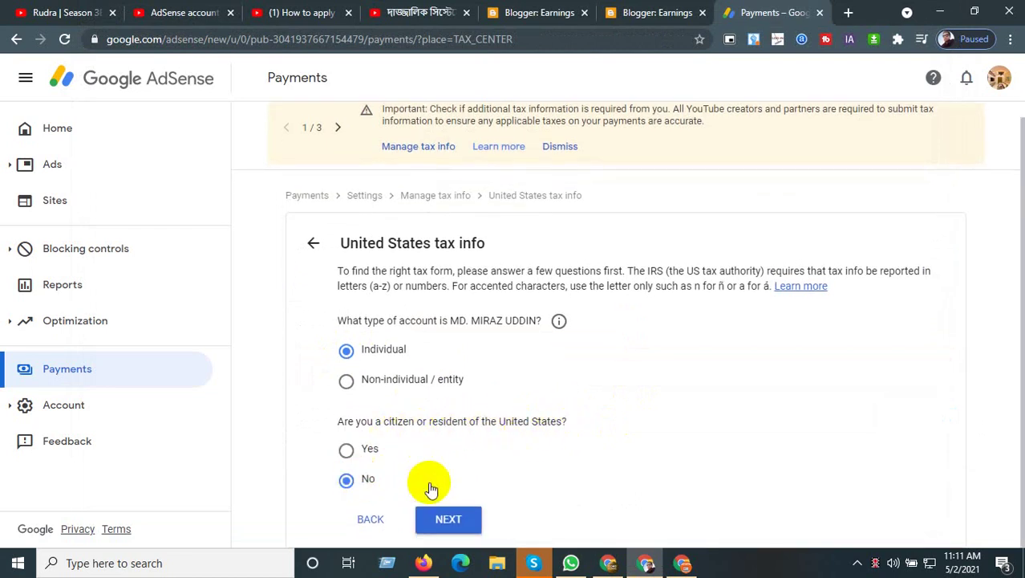
{"action": "left_click", "coordinate": [449, 518]}
{"action": "scroll", "coordinate": [499, 505], "scroll_direction": "down", "scroll_amount": 2}
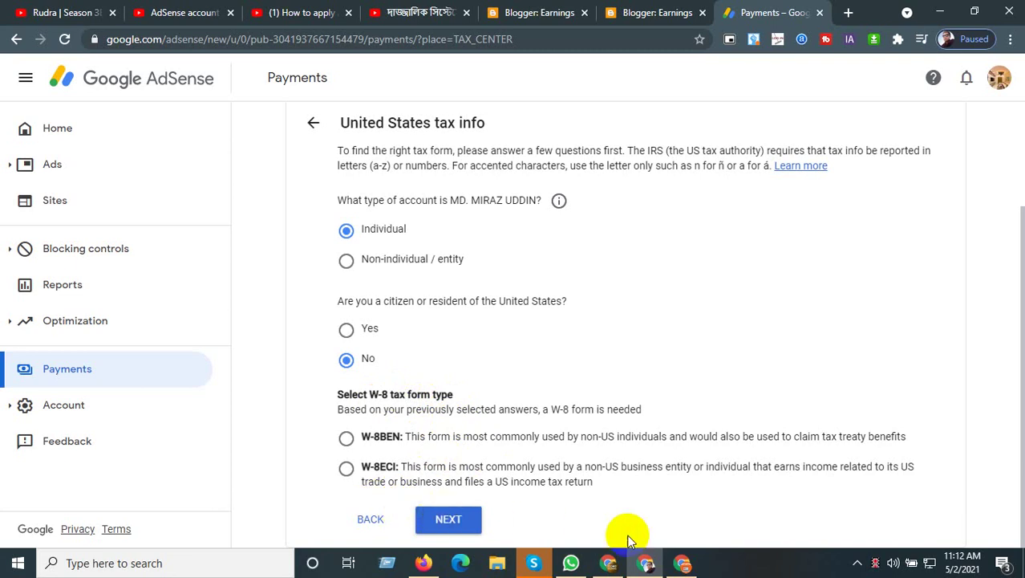
{"action": "left_click", "coordinate": [872, 564]}
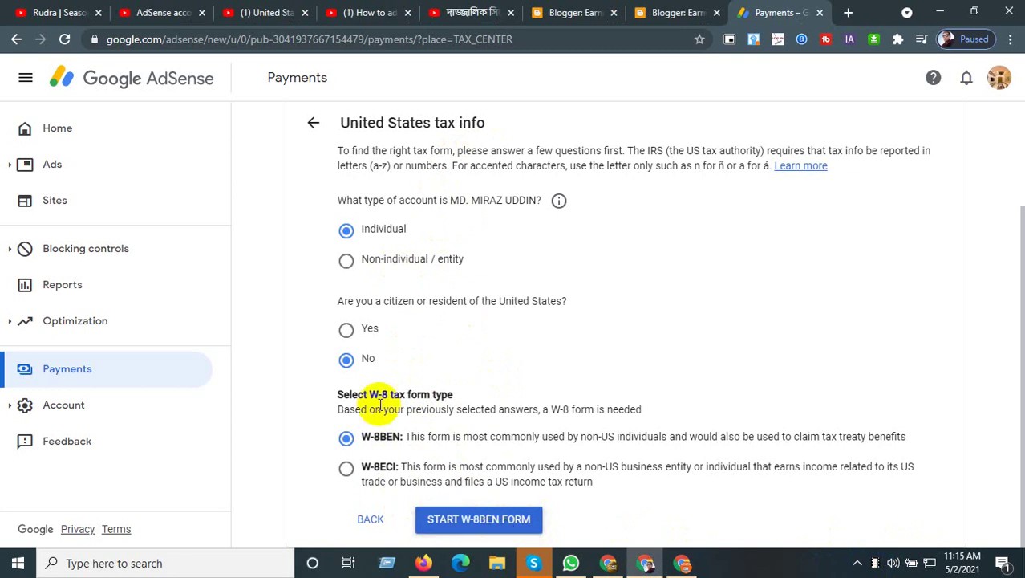
{"action": "left_click", "coordinate": [490, 518]}
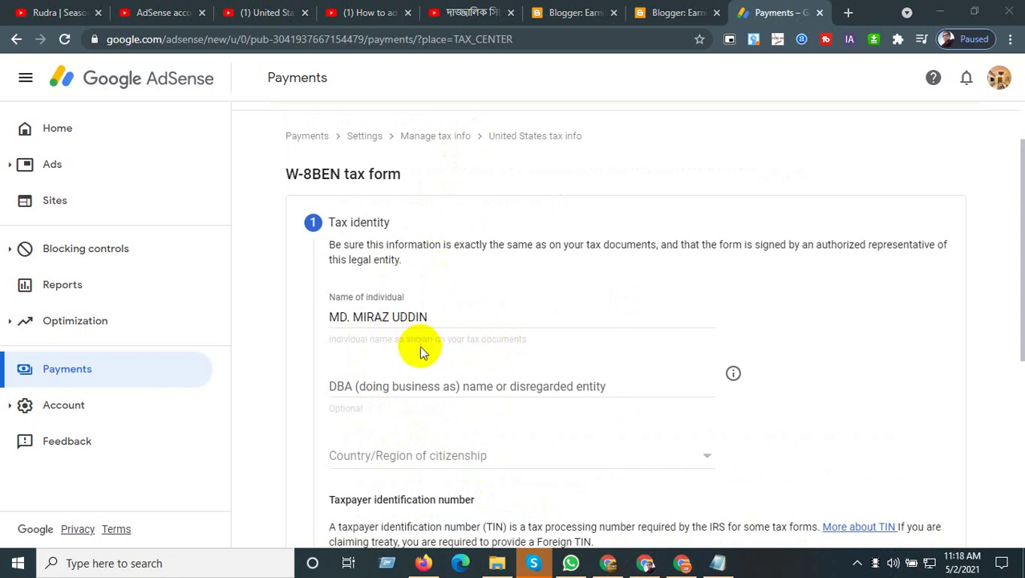
Step: Set the country/region of citizenship to Bangladesh and submit the tax identity section with the optional TIN fields left empty
{"action": "scroll", "coordinate": [424, 361], "scroll_direction": "down", "scroll_amount": 2}
{"action": "key", "text": "Tab"}
{"action": "left_click", "coordinate": [388, 313]}
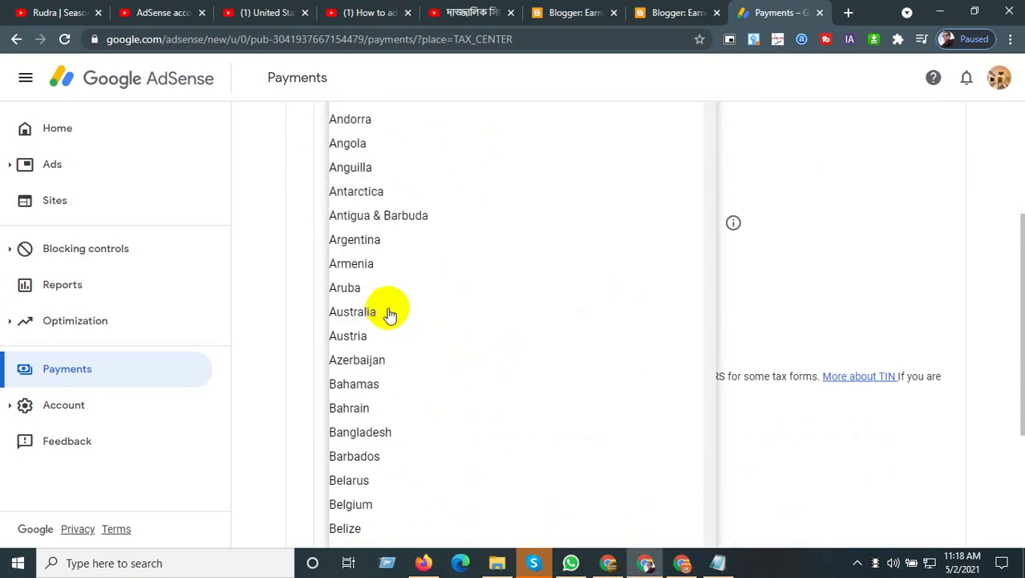
{"action": "scroll", "coordinate": [397, 337], "scroll_direction": "down", "scroll_amount": 3}
{"action": "left_click", "coordinate": [390, 207]}
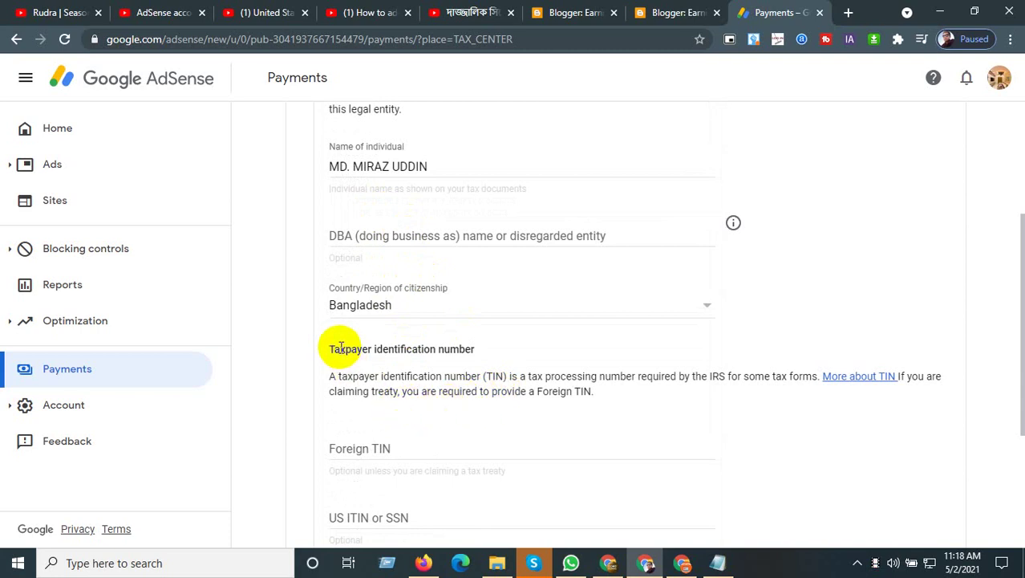
{"action": "scroll", "coordinate": [464, 366], "scroll_direction": "down", "scroll_amount": 2}
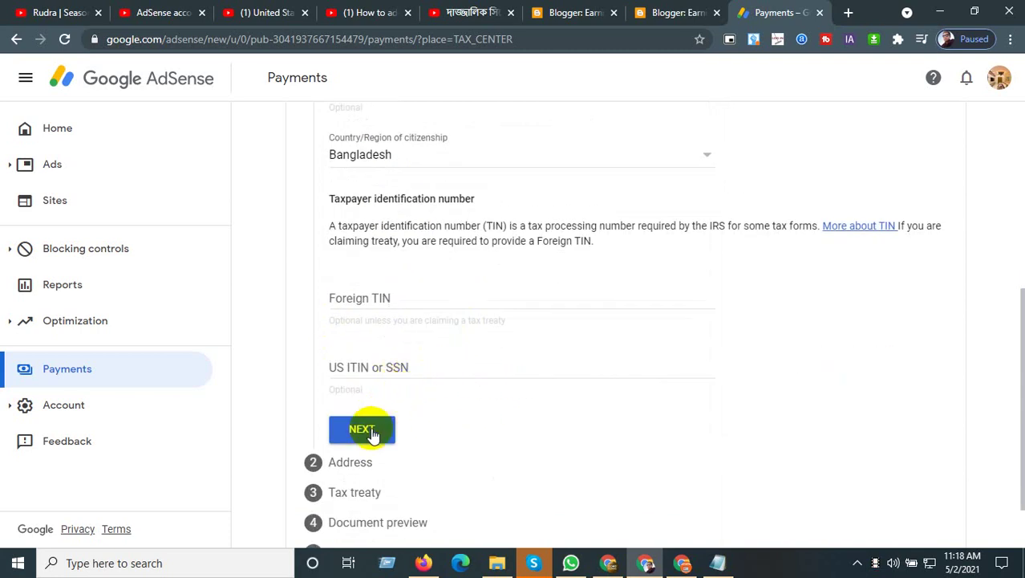
{"action": "left_click", "coordinate": [363, 430]}
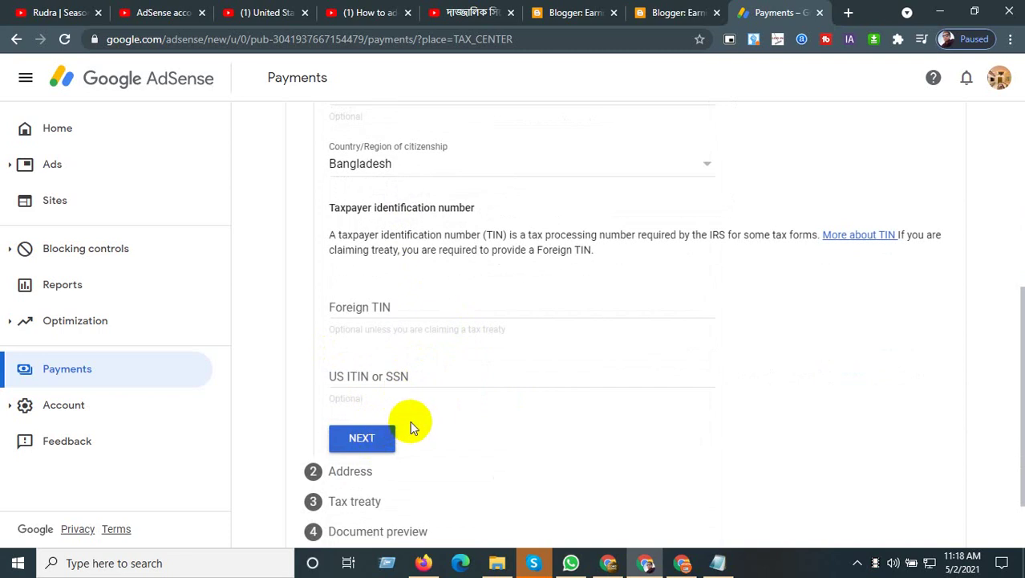
Step: Remove the period from the individual's name and submit the tax identity section
{"action": "scroll", "coordinate": [426, 410], "scroll_direction": "down", "scroll_amount": 2}
{"action": "scroll", "coordinate": [413, 381], "scroll_direction": "up", "scroll_amount": 3}
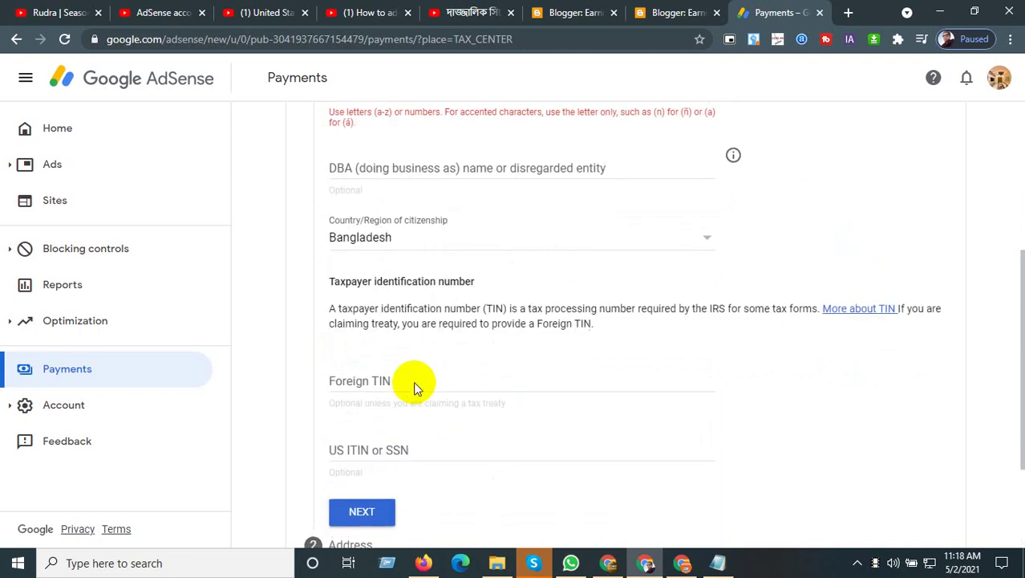
{"action": "scroll", "coordinate": [414, 369], "scroll_direction": "up", "scroll_amount": 2}
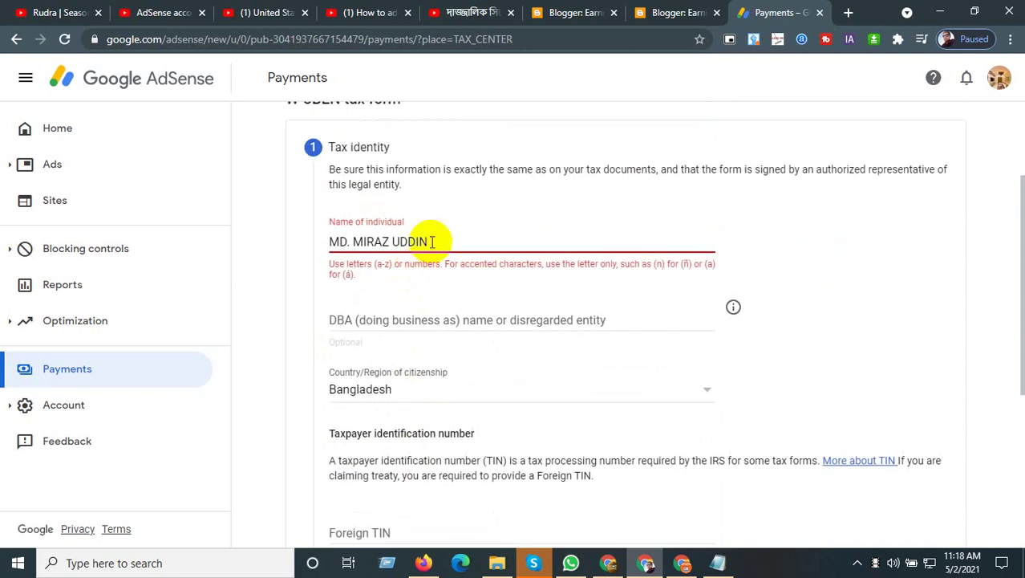
{"action": "left_click", "coordinate": [433, 242]}
{"action": "scroll", "coordinate": [470, 450], "scroll_direction": "down", "scroll_amount": 1}
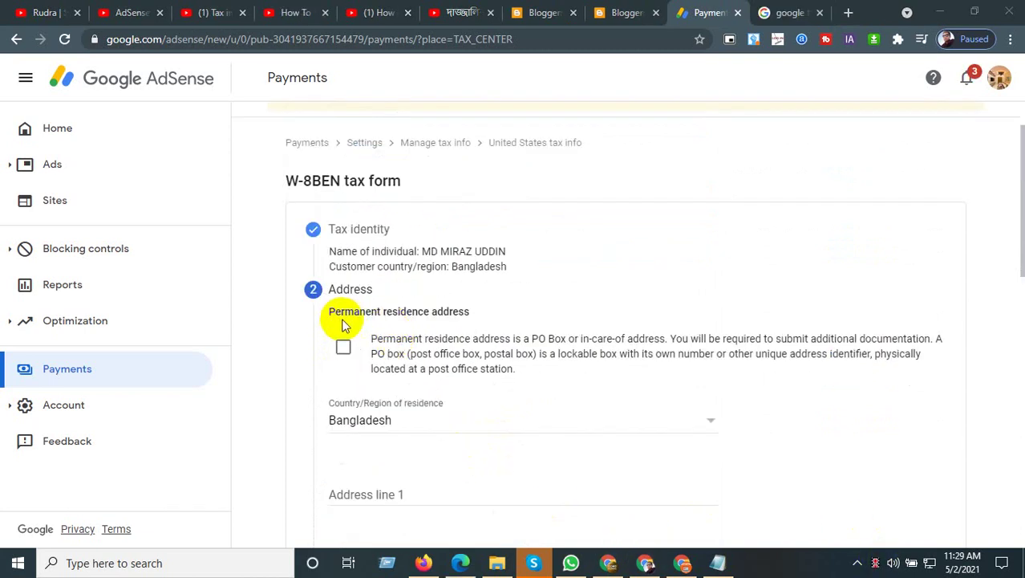
Step: Mark the permanent residence address as a PO Box or in-care-of address and look through the remaining address fields
{"action": "left_click", "coordinate": [343, 346]}
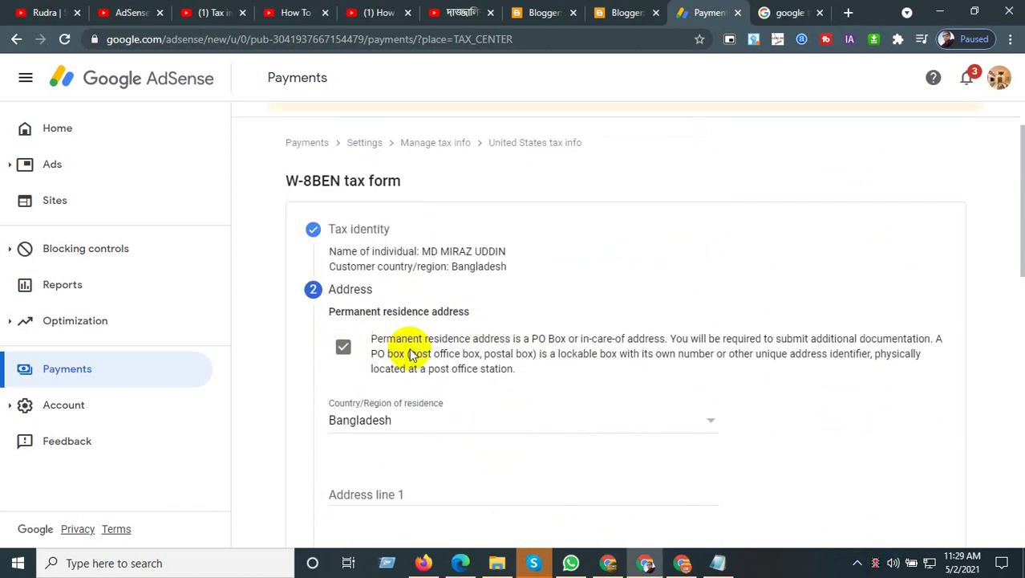
{"action": "scroll", "coordinate": [473, 355], "scroll_direction": "down", "scroll_amount": 3}
{"action": "scroll", "coordinate": [473, 355], "scroll_direction": "down", "scroll_amount": 2}
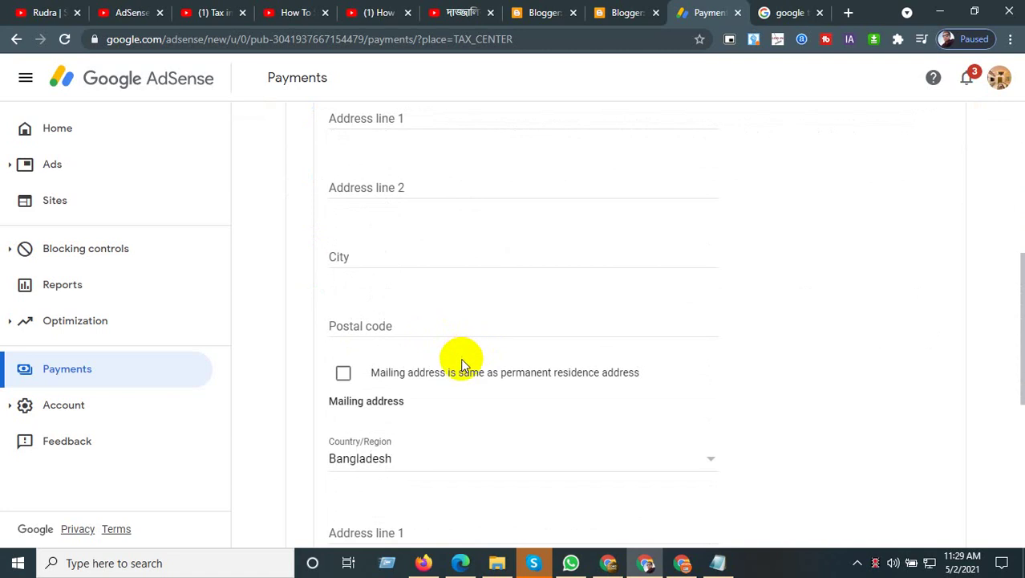
{"action": "scroll", "coordinate": [463, 377], "scroll_direction": "down", "scroll_amount": 3}
{"action": "scroll", "coordinate": [465, 388], "scroll_direction": "down", "scroll_amount": 3}
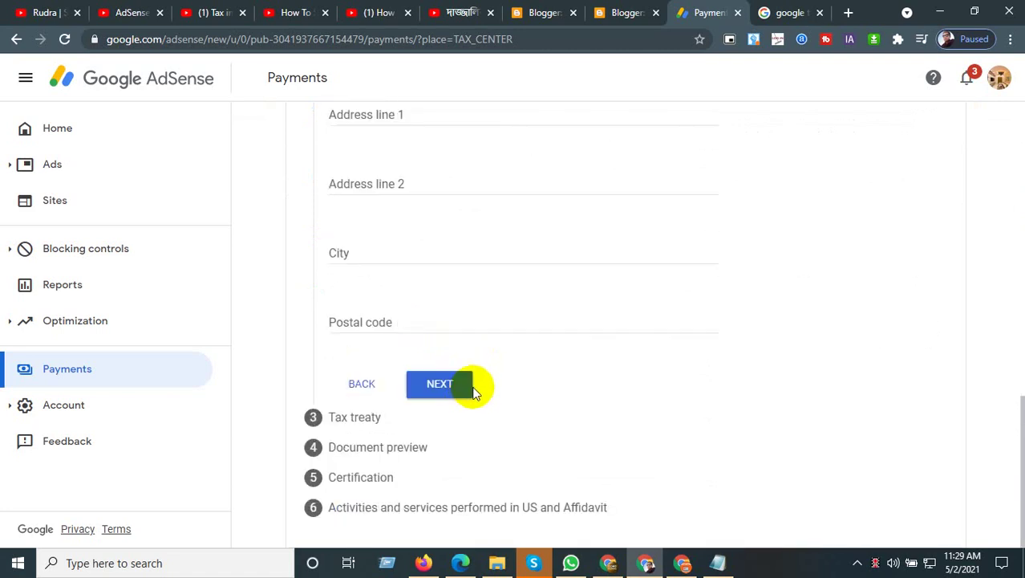
{"action": "scroll", "coordinate": [473, 384], "scroll_direction": "up", "scroll_amount": 15}
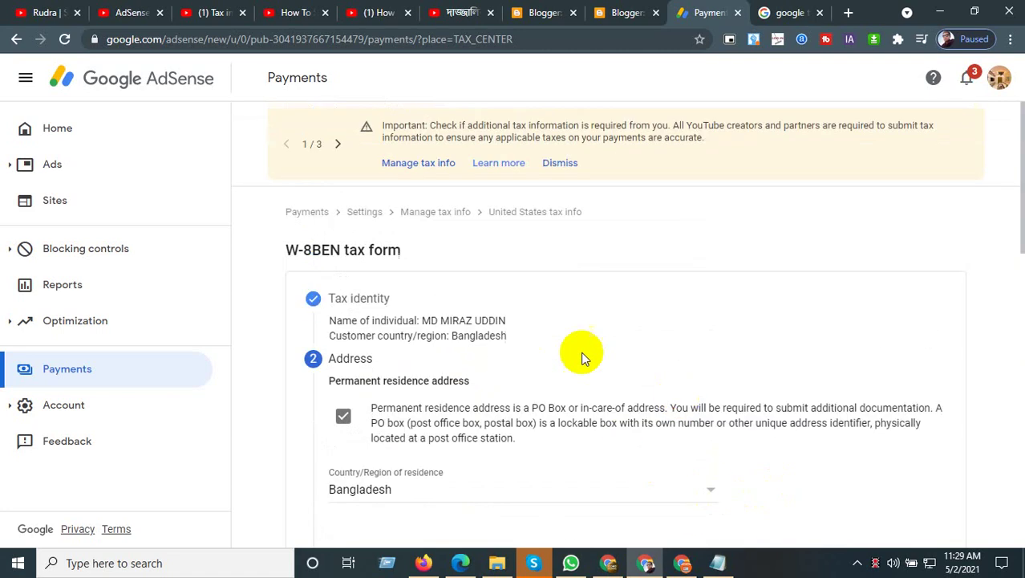
Step: Leave the W-8BEN form, start adding United States tax info again, and verify identity with the Google account password
{"action": "left_click", "coordinate": [16, 38]}
{"action": "left_click", "coordinate": [585, 122]}
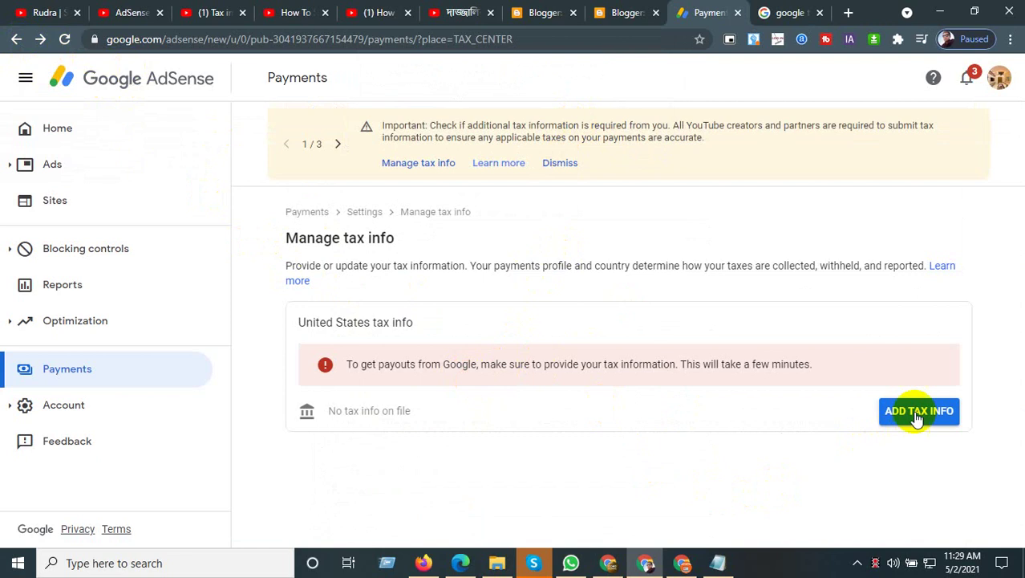
{"action": "left_click", "coordinate": [917, 413]}
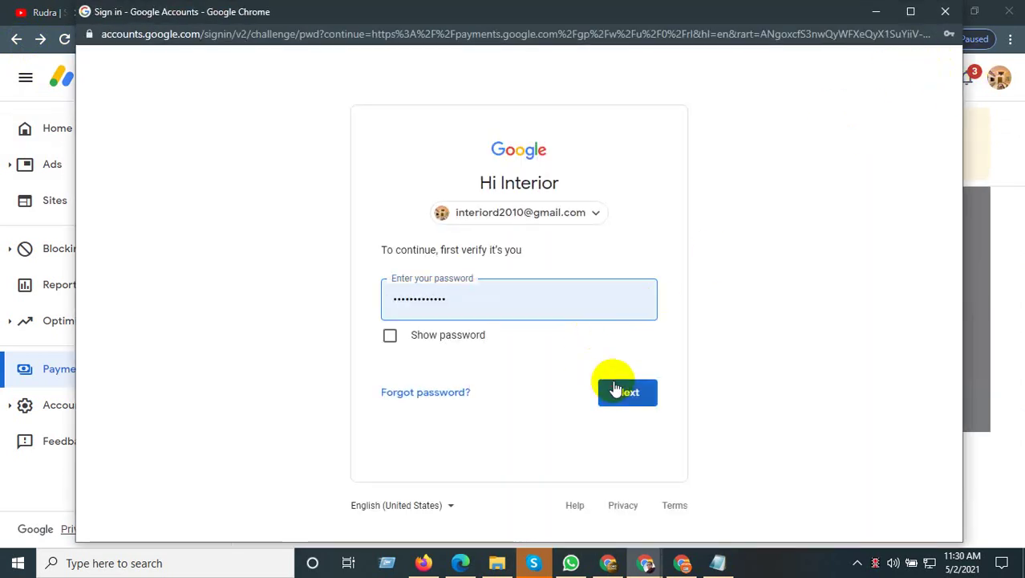
{"action": "left_click", "coordinate": [622, 393]}
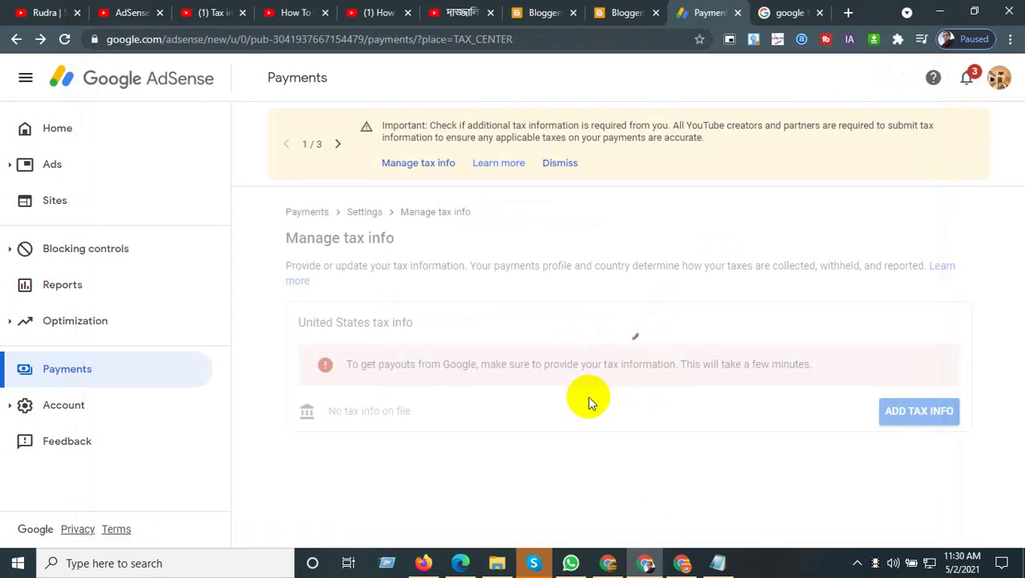
Step: Answer Individual for account type and No for US citizenship or residency, select W-8BEN, and start the tax form
{"action": "left_click", "coordinate": [346, 366]}
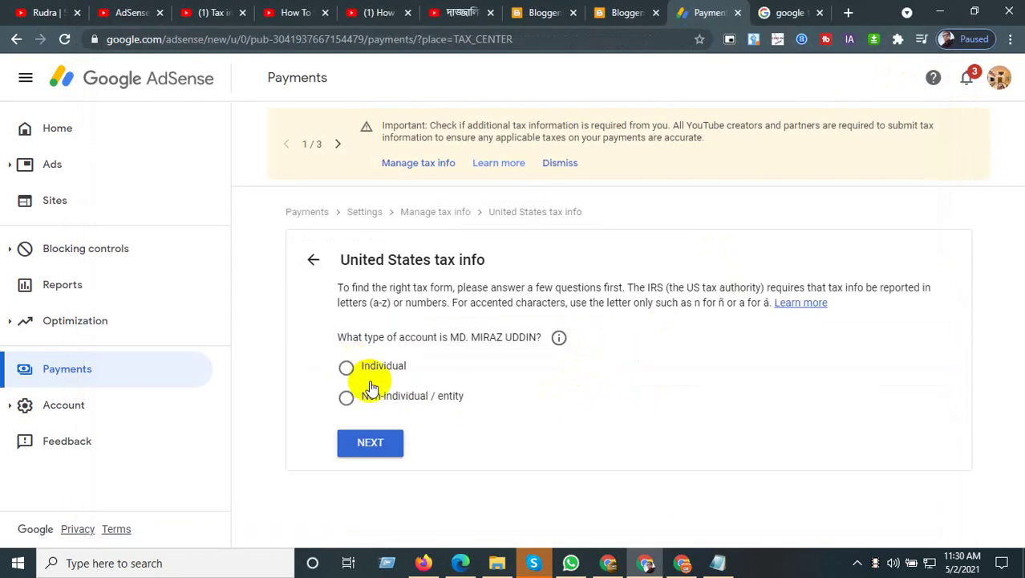
{"action": "left_click", "coordinate": [375, 449]}
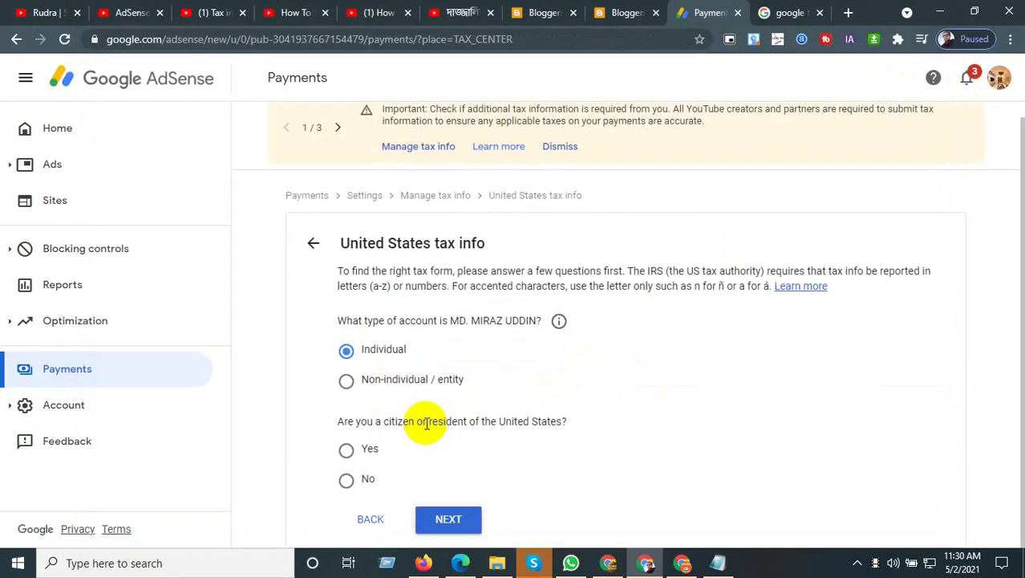
{"action": "left_click", "coordinate": [347, 480]}
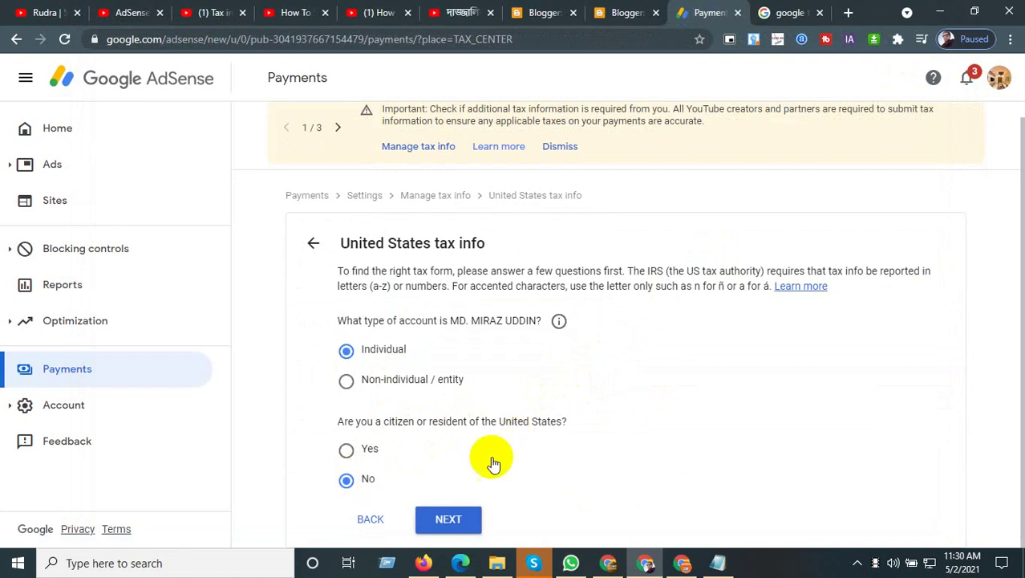
{"action": "scroll", "coordinate": [455, 428], "scroll_direction": "down", "scroll_amount": 2}
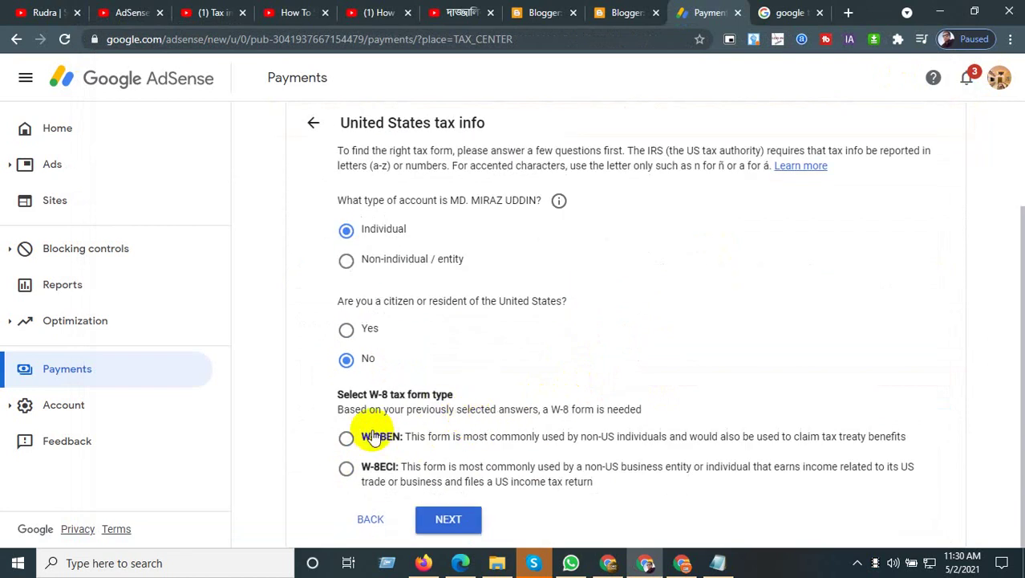
{"action": "left_click", "coordinate": [347, 438]}
{"action": "left_click", "coordinate": [491, 520]}
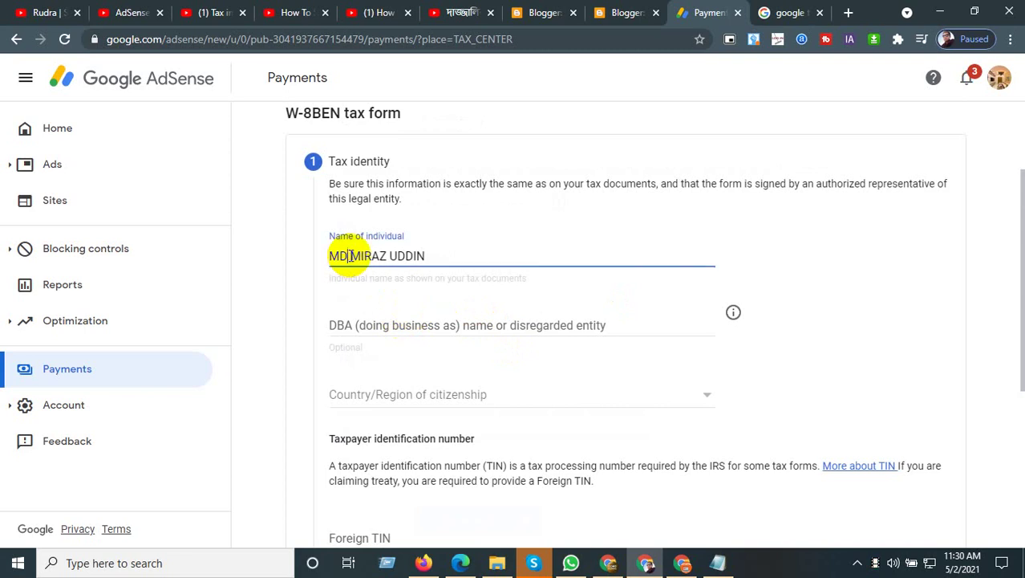
Step: Enter the individual's name without the period and set the country/region of citizenship to Bangladesh
{"action": "left_click", "coordinate": [386, 399]}
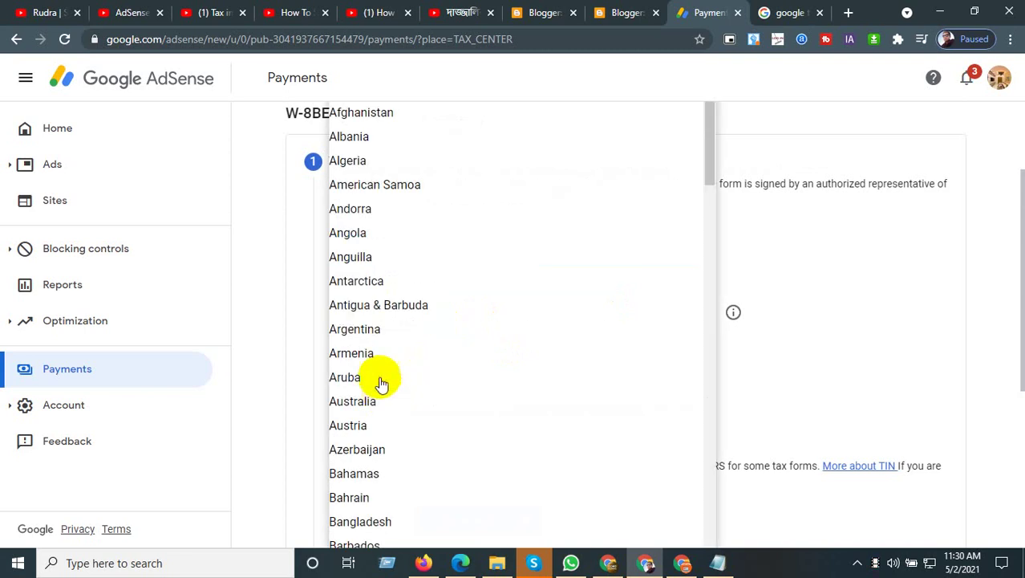
{"action": "scroll", "coordinate": [393, 353], "scroll_direction": "down", "scroll_amount": 2}
{"action": "left_click", "coordinate": [388, 368]}
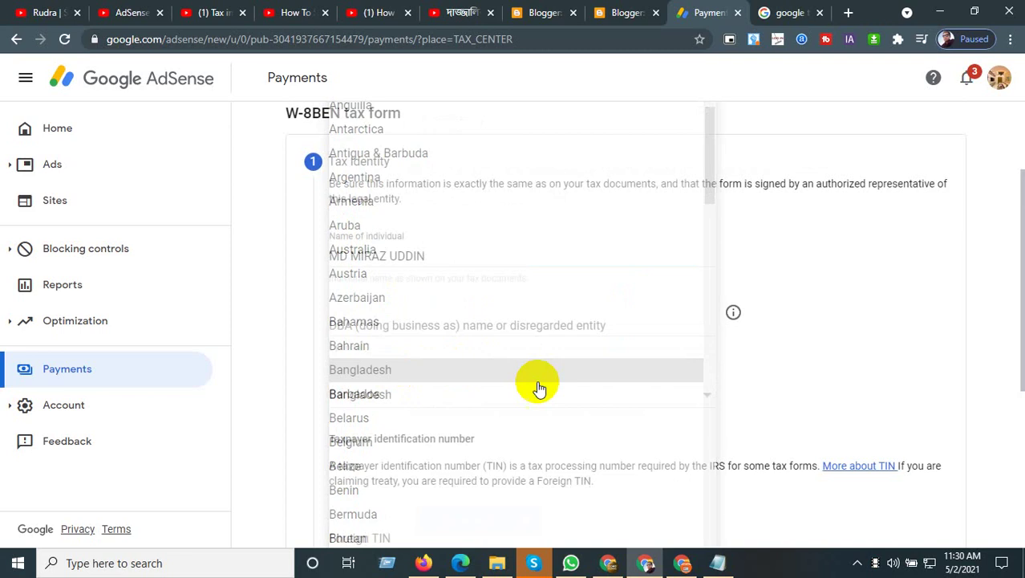
Step: Copy the taxpayer identification number from the open Notepad file for the Foreign TIN field, and return to the W-8BEN form
{"action": "scroll", "coordinate": [446, 369], "scroll_direction": "down", "scroll_amount": 1}
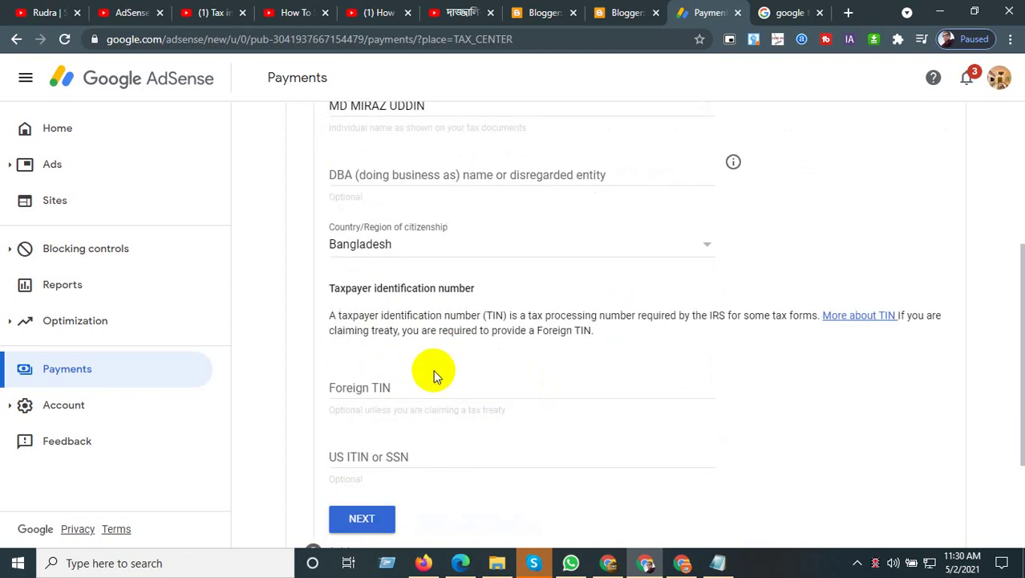
{"action": "left_click", "coordinate": [392, 388]}
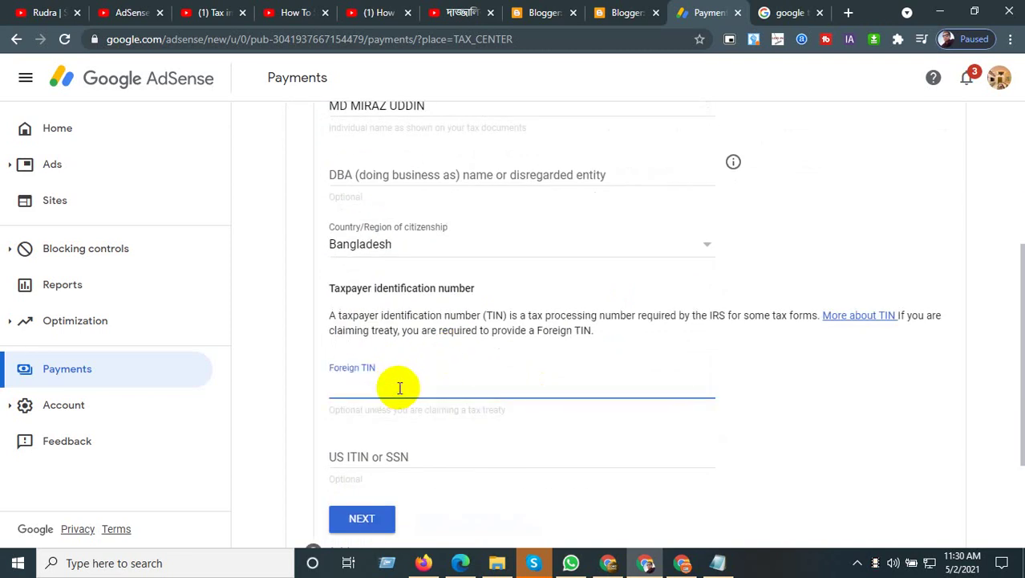
{"action": "scroll", "coordinate": [400, 388], "scroll_direction": "down", "scroll_amount": 2}
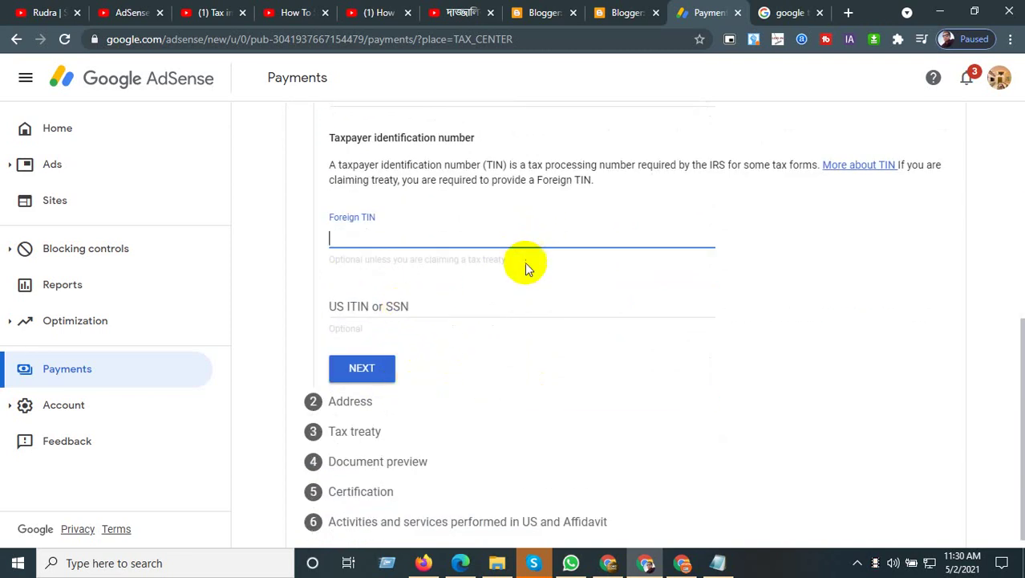
{"action": "left_click", "coordinate": [719, 562]}
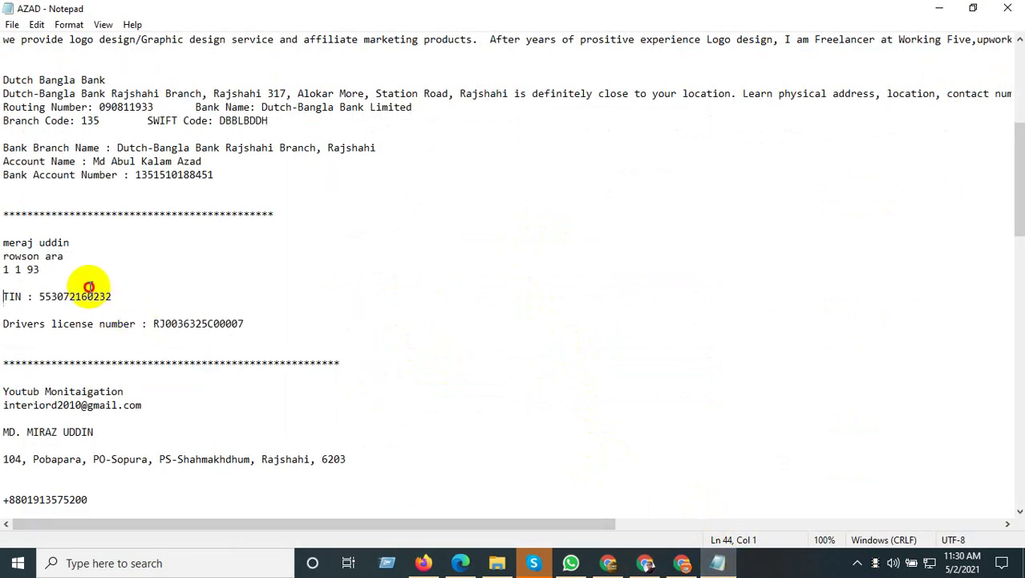
{"action": "right_click", "coordinate": [94, 294]}
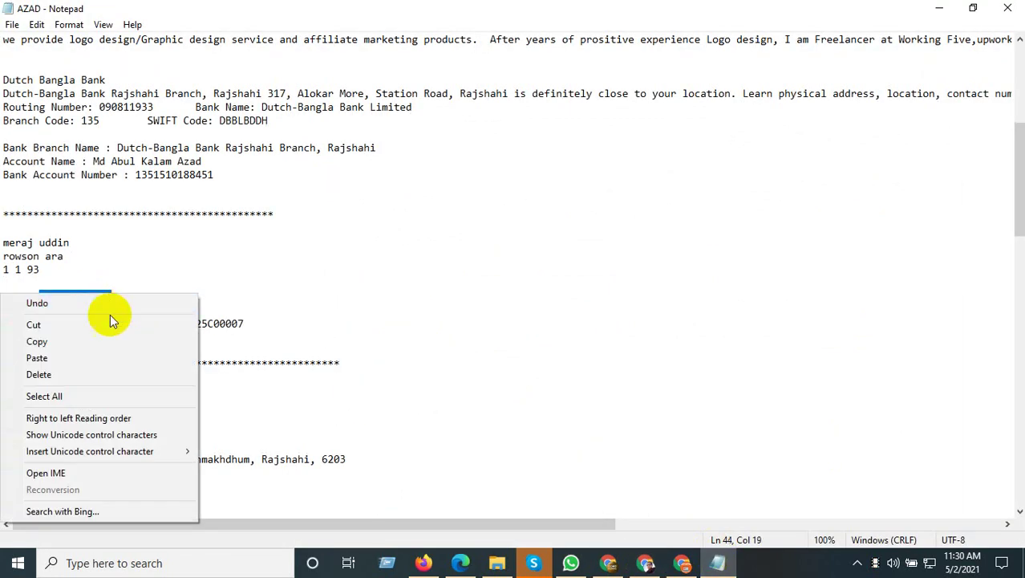
{"action": "left_click", "coordinate": [69, 342]}
{"action": "left_click", "coordinate": [943, 8]}
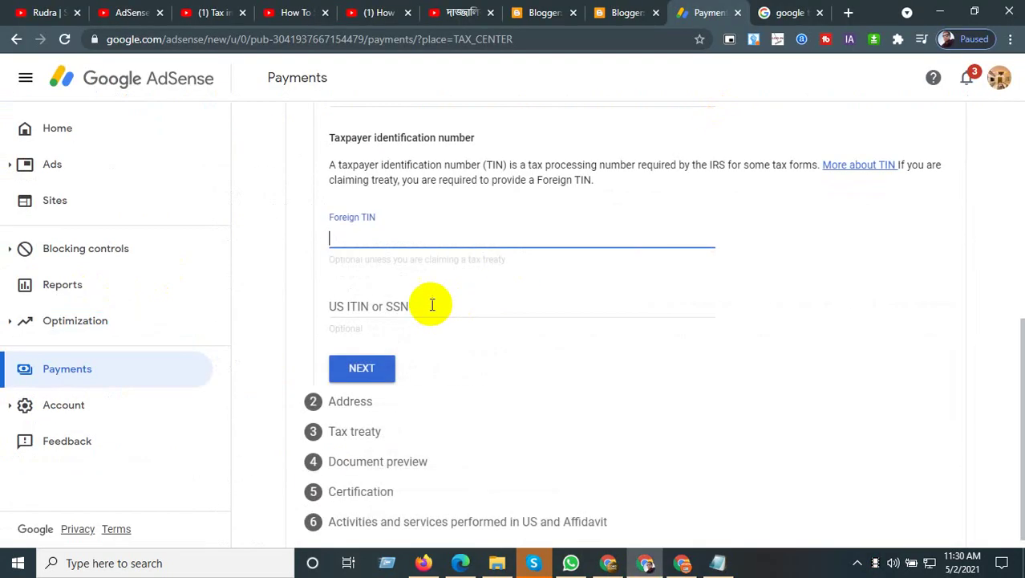
Step: Paste the copied taxpayer identification number as the Foreign TIN and submit the tax identity section
{"action": "right_click", "coordinate": [346, 236]}
{"action": "left_click", "coordinate": [385, 349]}
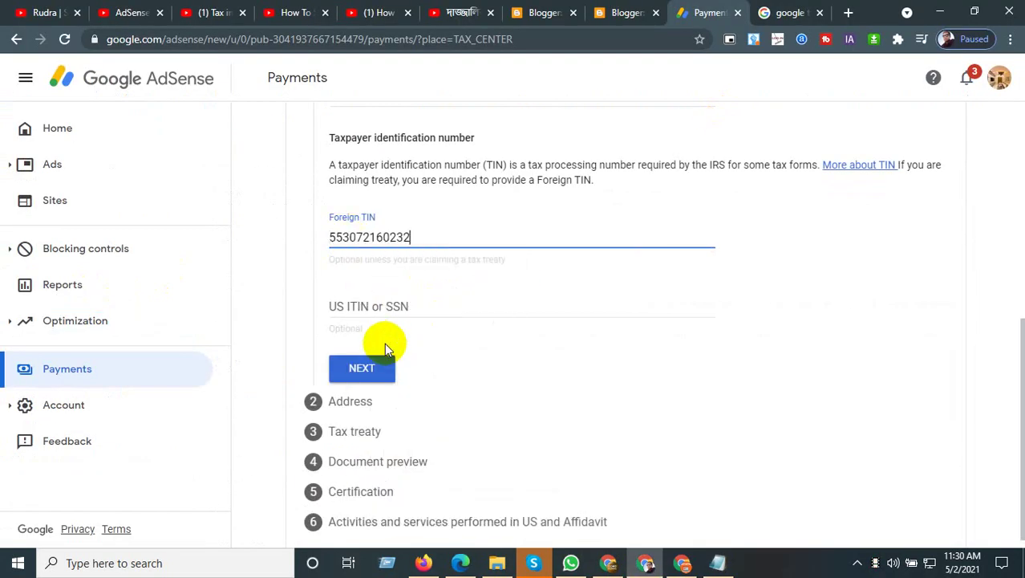
{"action": "left_click", "coordinate": [378, 377]}
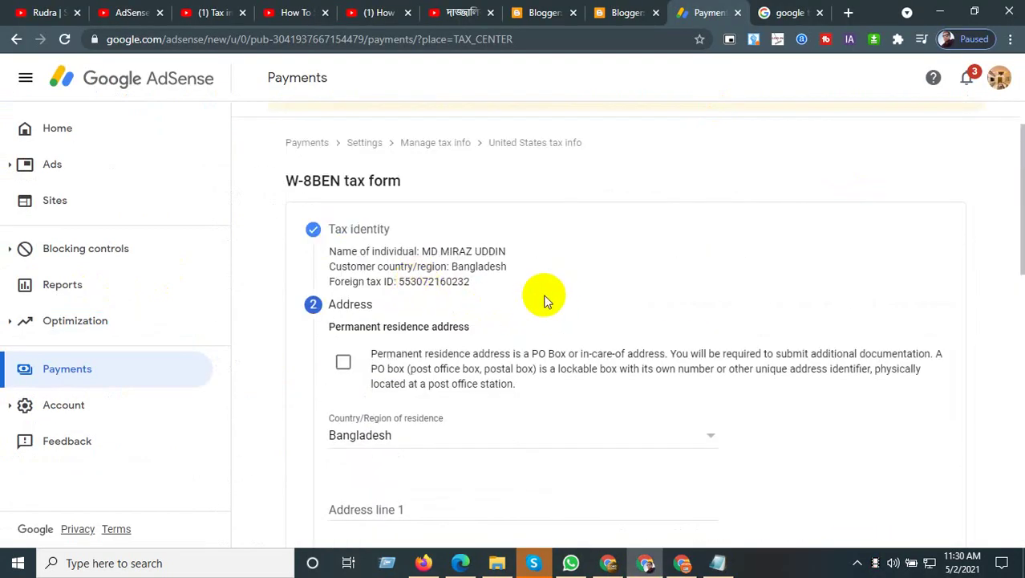
Step: Mark the permanent residence address as a PO Box or in-care-of address and fill the address fields with the saved address suggestion
{"action": "scroll", "coordinate": [426, 297], "scroll_direction": "down", "scroll_amount": 2}
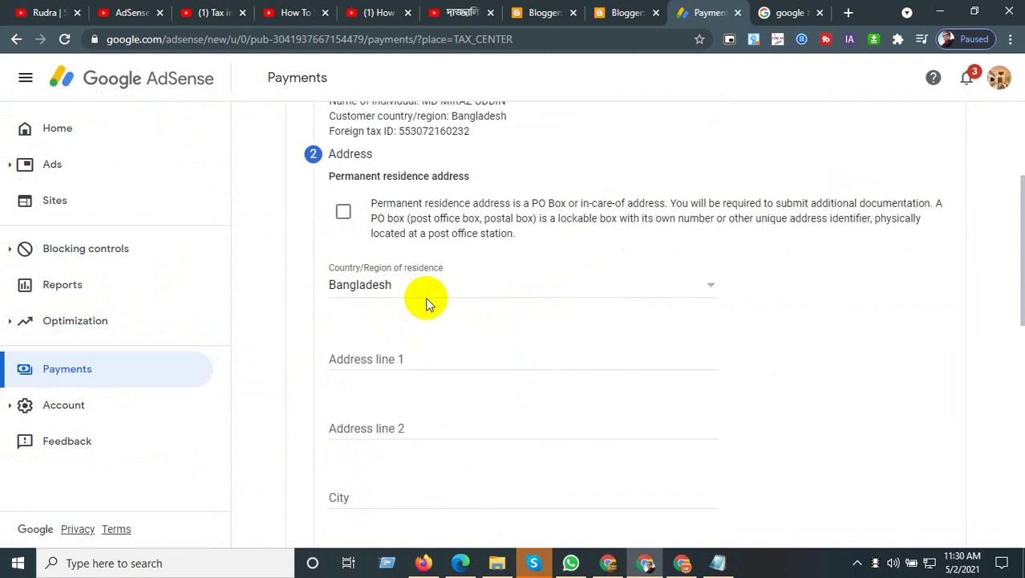
{"action": "scroll", "coordinate": [425, 303], "scroll_direction": "down", "scroll_amount": 1}
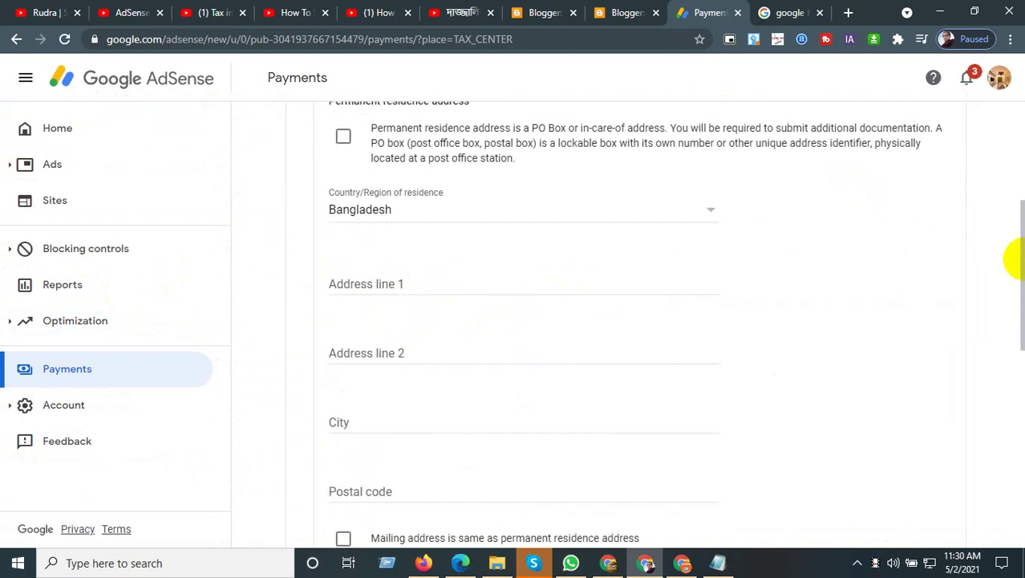
{"action": "left_click", "coordinate": [1022, 258]}
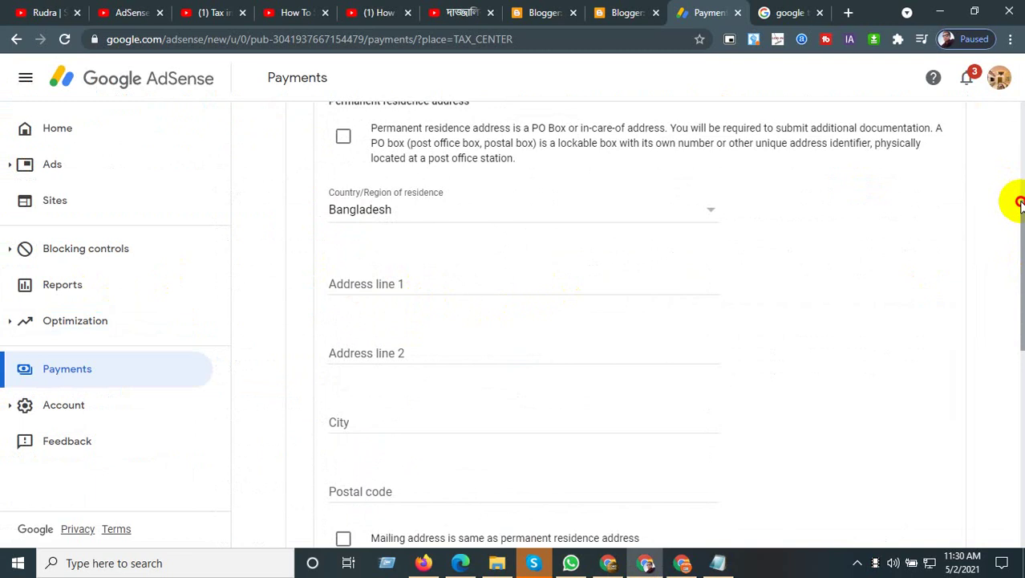
{"action": "left_click_drag", "start_coordinate": [1020, 199], "coordinate": [1022, 191]}
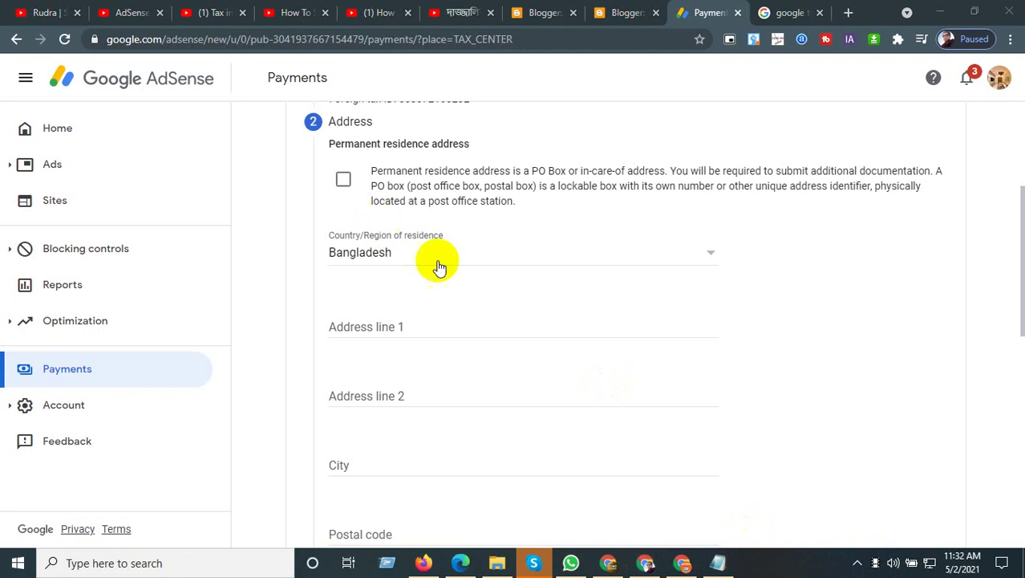
{"action": "left_click", "coordinate": [869, 569]}
{"action": "left_click", "coordinate": [344, 179]}
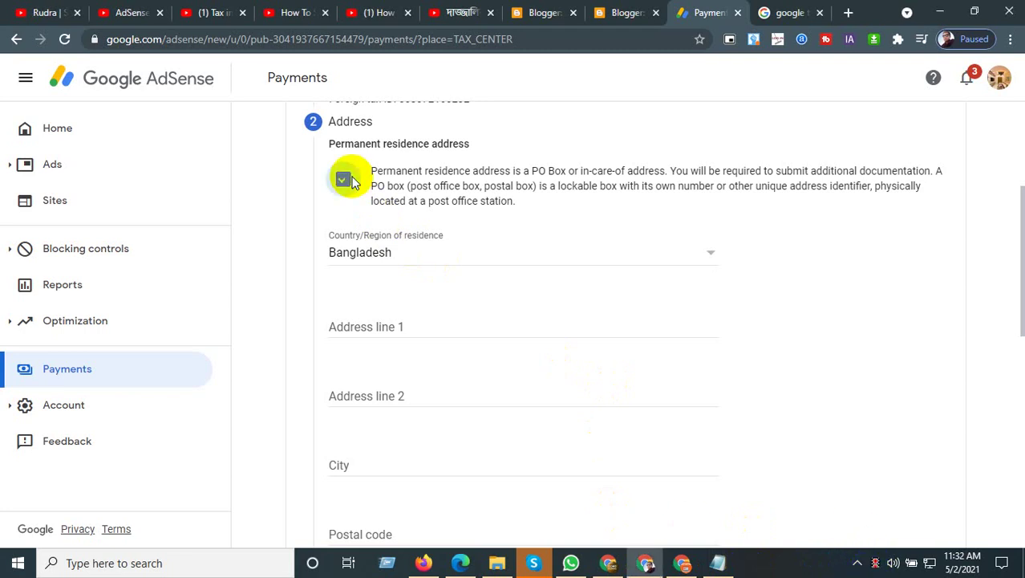
{"action": "scroll", "coordinate": [397, 320], "scroll_direction": "down", "scroll_amount": 1}
{"action": "left_click", "coordinate": [359, 259]}
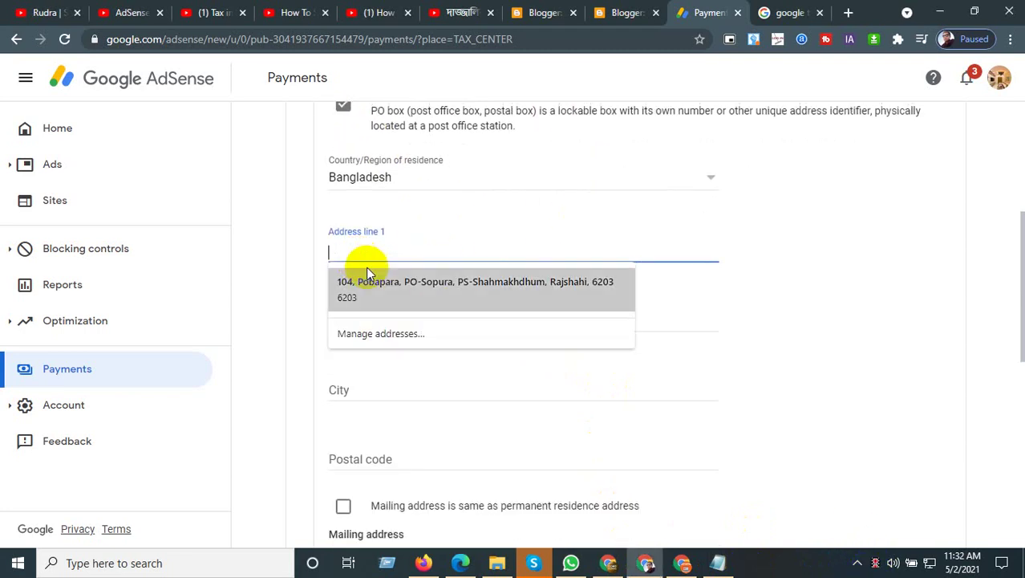
{"action": "left_click", "coordinate": [397, 285]}
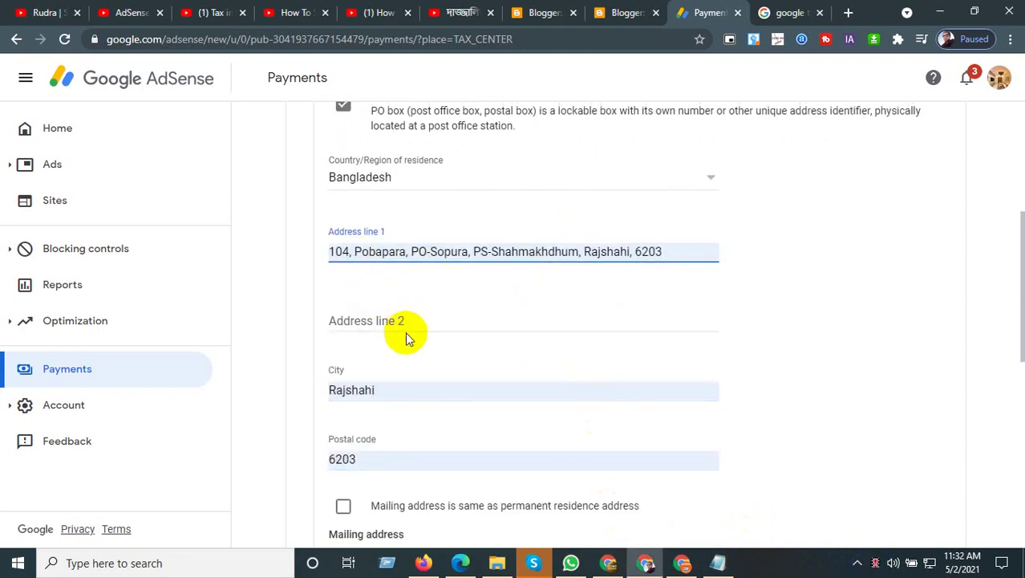
Step: Mark the mailing address as the same as the permanent residence address
{"action": "scroll", "coordinate": [390, 401], "scroll_direction": "down", "scroll_amount": 2}
{"action": "left_click", "coordinate": [344, 356]}
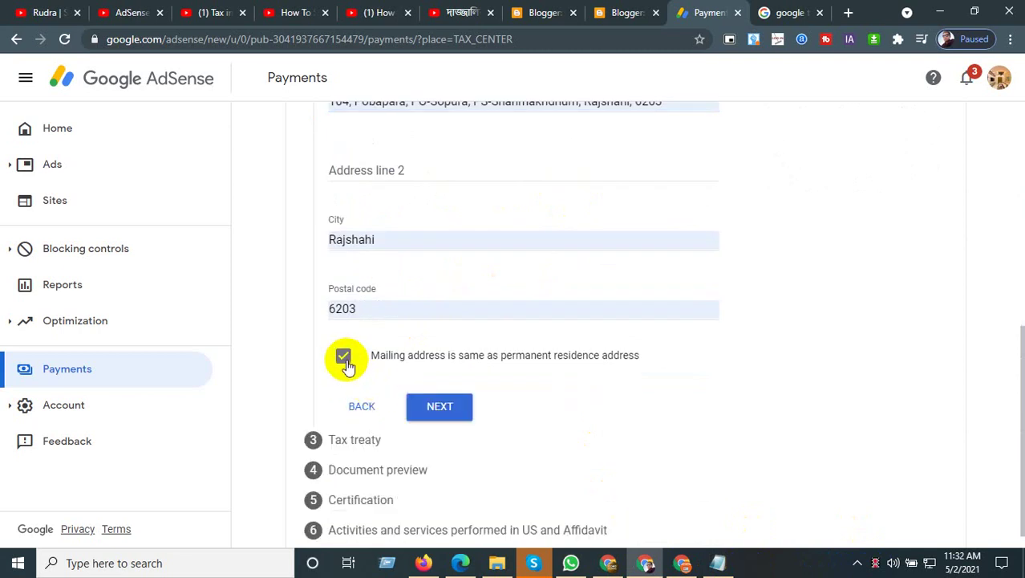
{"action": "left_click", "coordinate": [345, 359]}
{"action": "scroll", "coordinate": [481, 392], "scroll_direction": "down", "scroll_amount": 3}
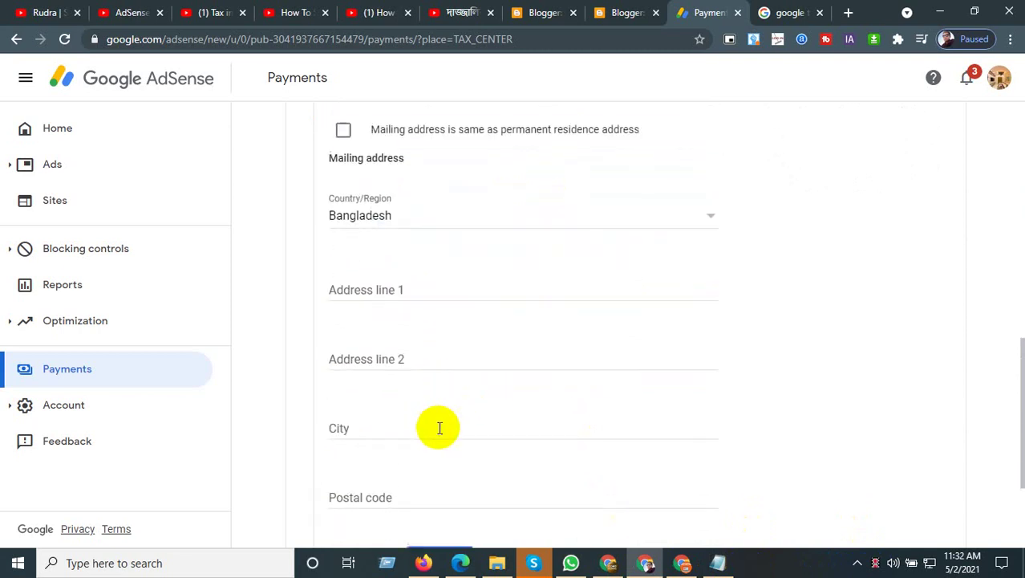
{"action": "scroll", "coordinate": [394, 428], "scroll_direction": "down", "scroll_amount": 2}
{"action": "scroll", "coordinate": [389, 349], "scroll_direction": "up", "scroll_amount": 3}
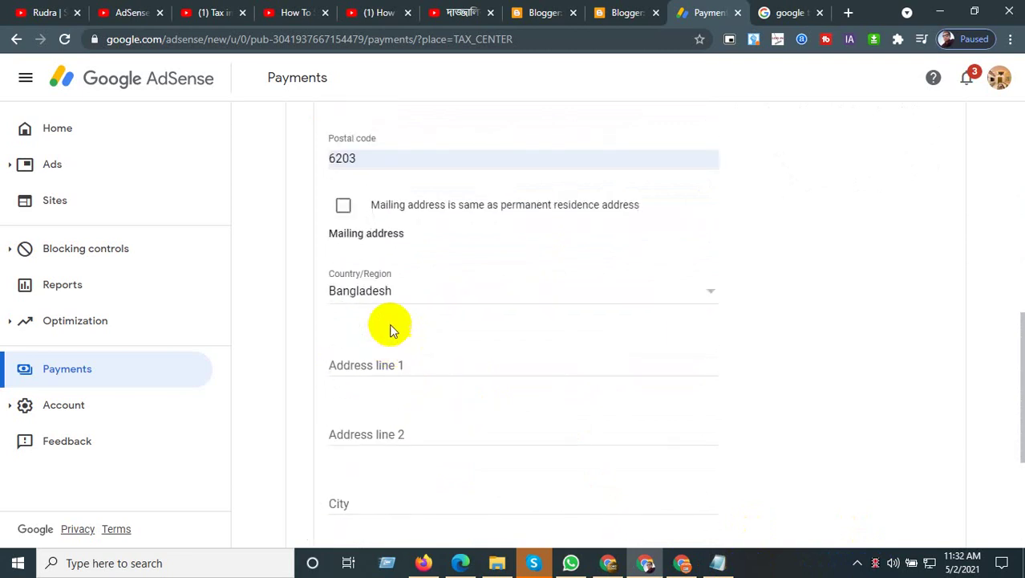
{"action": "scroll", "coordinate": [389, 328], "scroll_direction": "up", "scroll_amount": 2}
{"action": "left_click", "coordinate": [343, 359]}
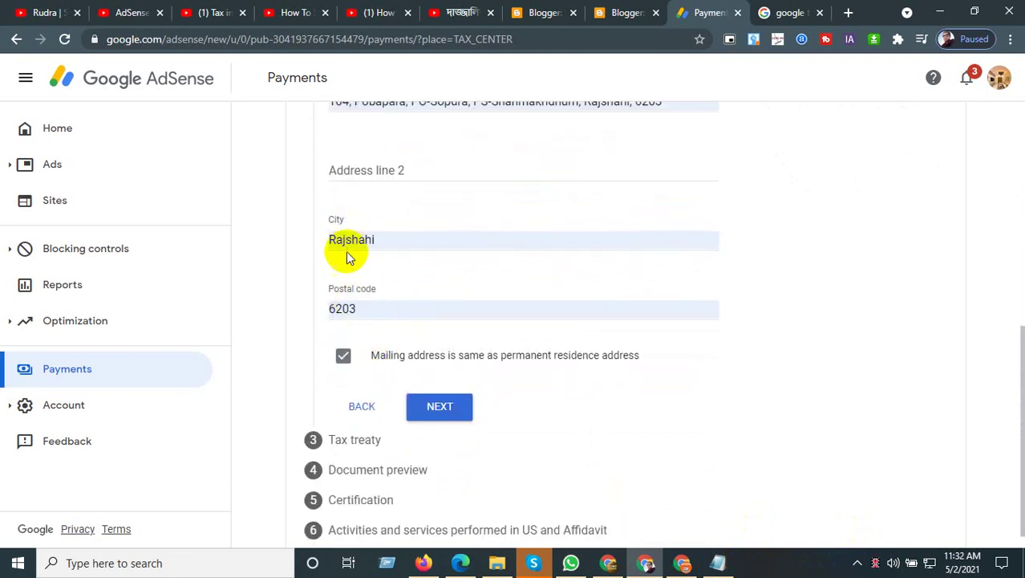
Step: Check the entered permanent residence address and submit the address section
{"action": "scroll", "coordinate": [353, 257], "scroll_direction": "up", "scroll_amount": 2}
{"action": "scroll", "coordinate": [418, 318], "scroll_direction": "up", "scroll_amount": 1}
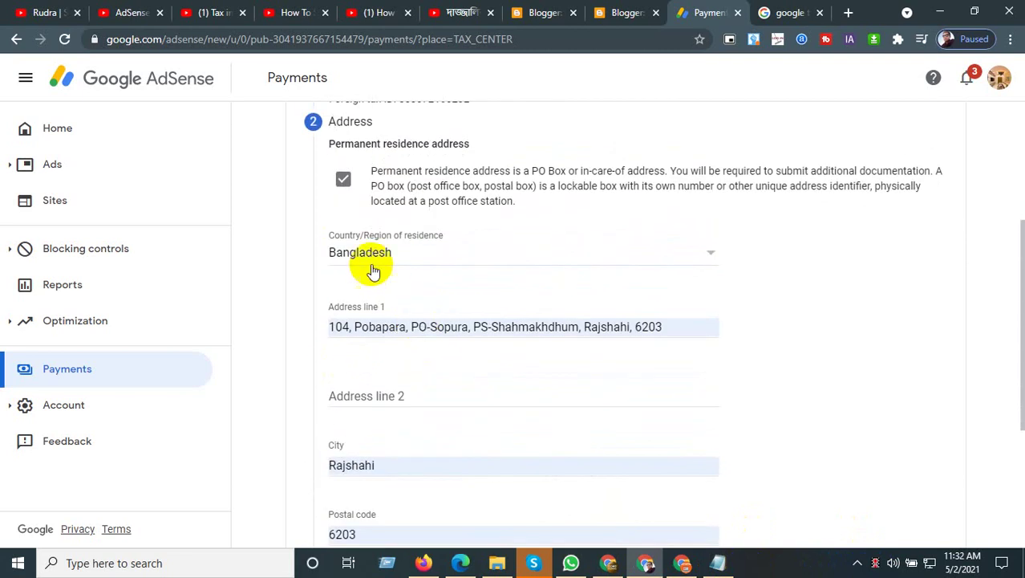
{"action": "scroll", "coordinate": [437, 374], "scroll_direction": "down", "scroll_amount": 2}
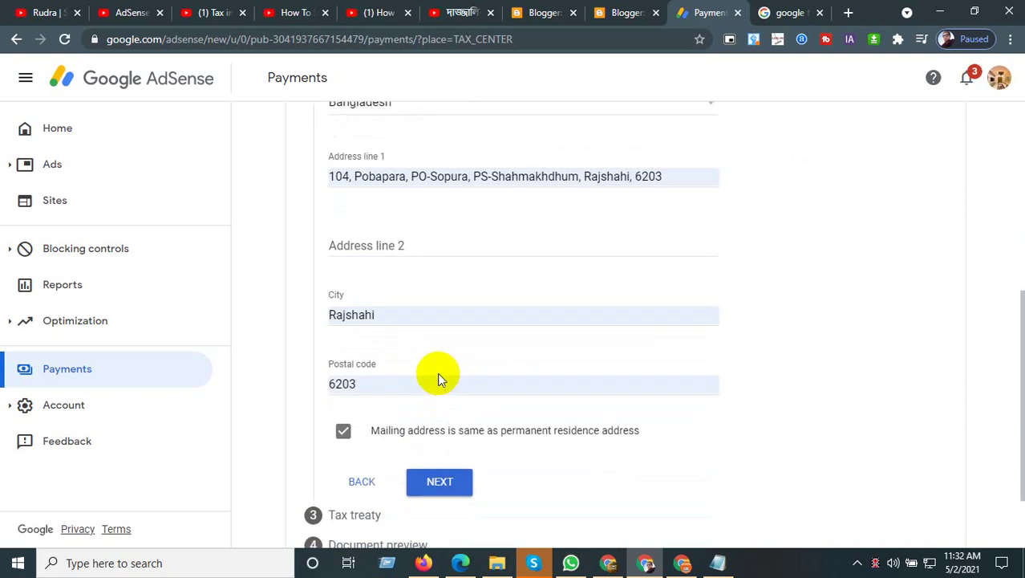
{"action": "scroll", "coordinate": [486, 401], "scroll_direction": "down", "scroll_amount": 1}
{"action": "left_click", "coordinate": [449, 385]}
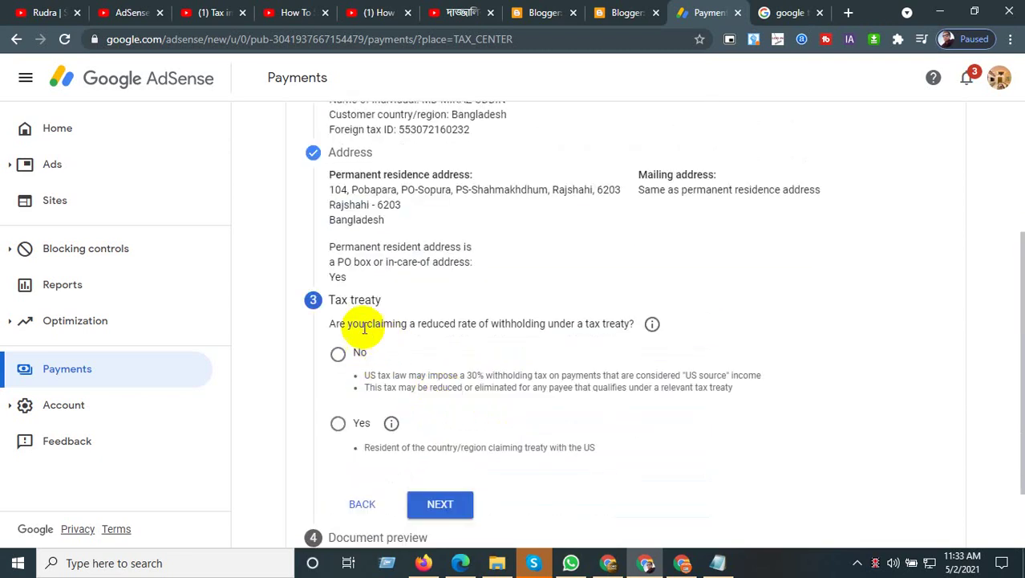
Step: Answer Yes to claiming a reduced treaty withholding rate, confirm residency in the treaty country, and set the country/region to Bangladesh
{"action": "left_click_drag", "start_coordinate": [1019, 236], "coordinate": [1019, 268]}
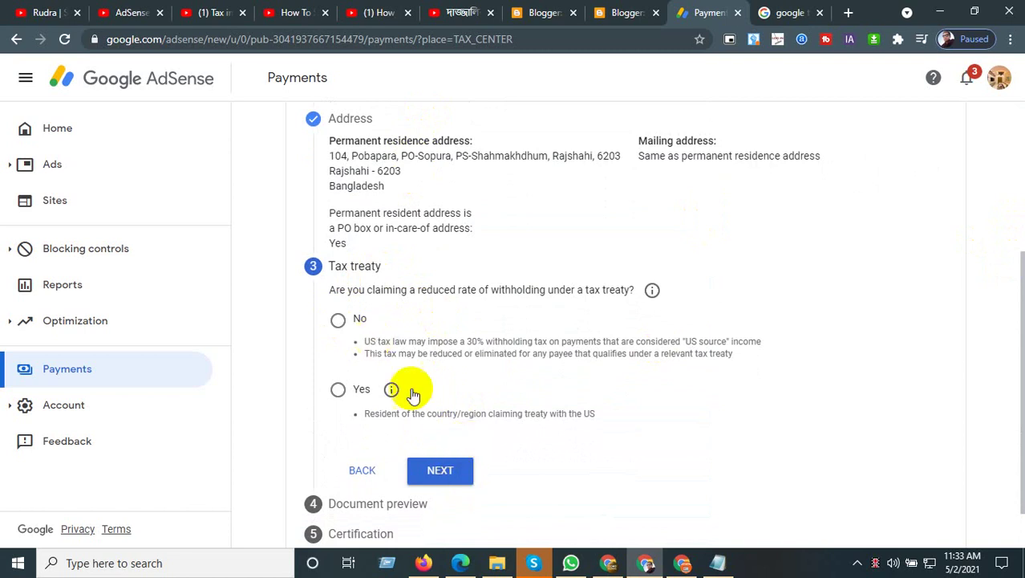
{"action": "left_click", "coordinate": [338, 391]}
{"action": "scroll", "coordinate": [340, 397], "scroll_direction": "down", "scroll_amount": 2}
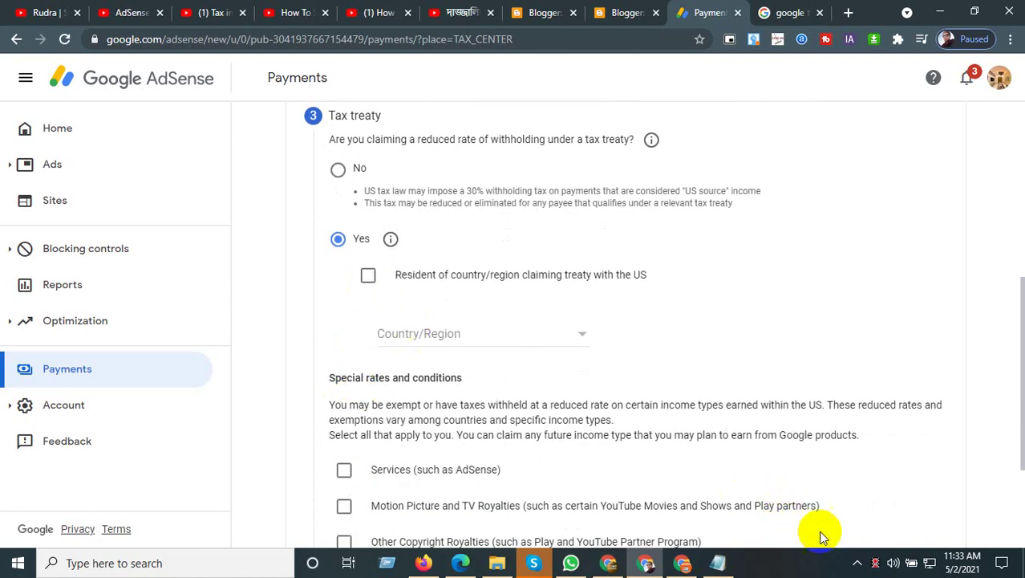
{"action": "scroll", "coordinate": [407, 361], "scroll_direction": "up", "scroll_amount": 1}
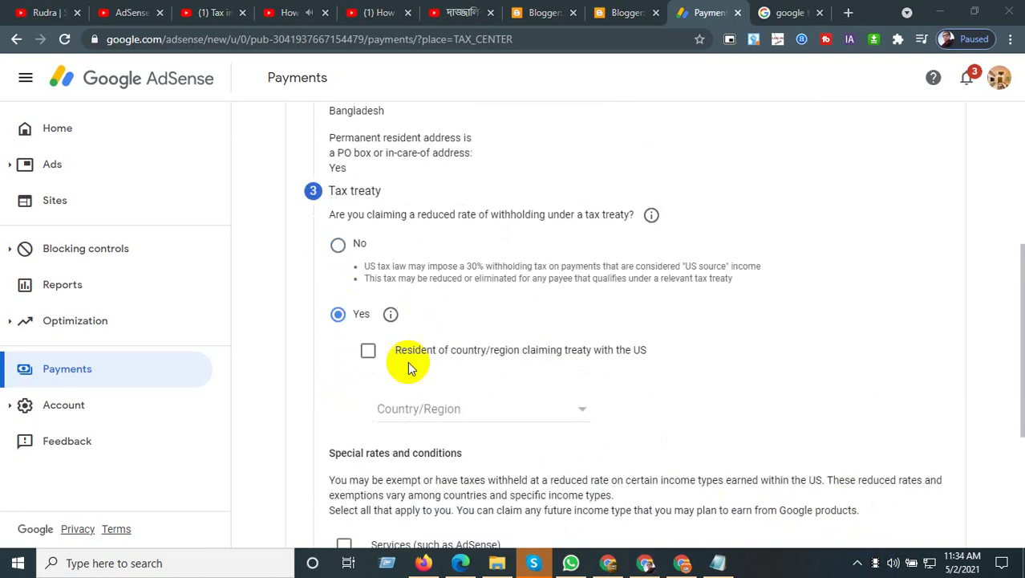
{"action": "left_click", "coordinate": [368, 354]}
{"action": "scroll", "coordinate": [425, 388], "scroll_direction": "down", "scroll_amount": 1}
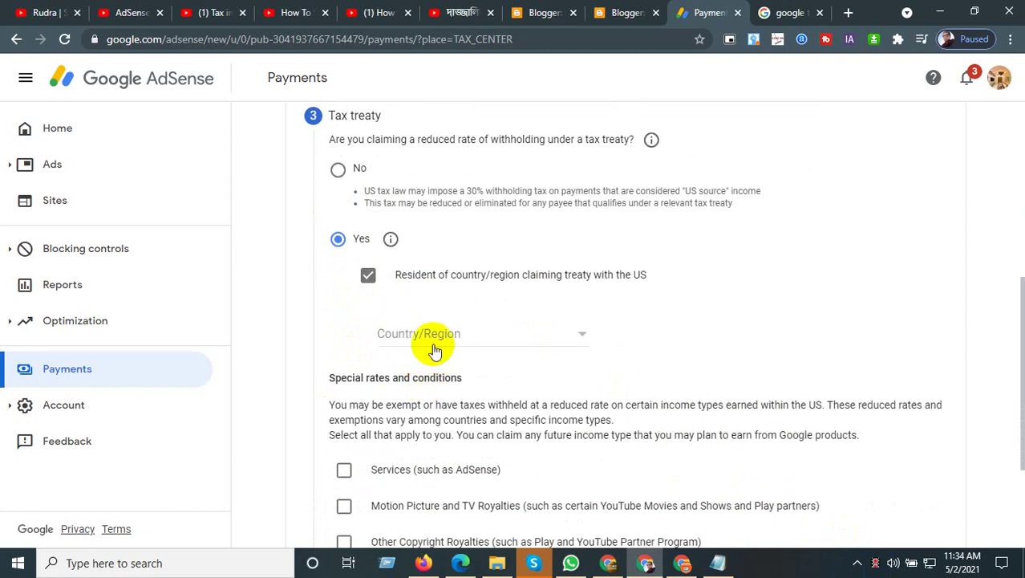
{"action": "left_click", "coordinate": [433, 351]}
{"action": "scroll", "coordinate": [424, 296], "scroll_direction": "up", "scroll_amount": 3}
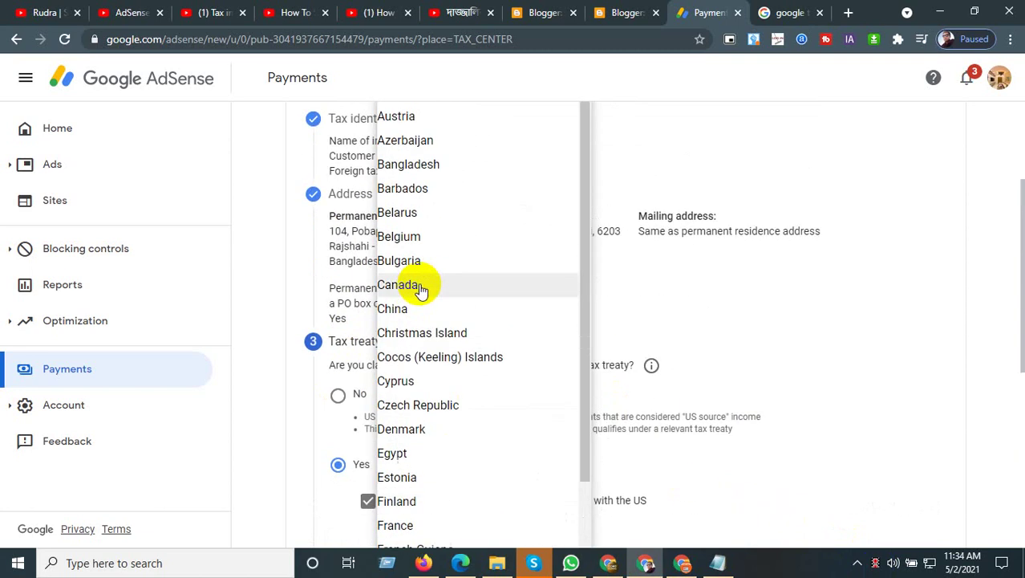
{"action": "left_click", "coordinate": [414, 164]}
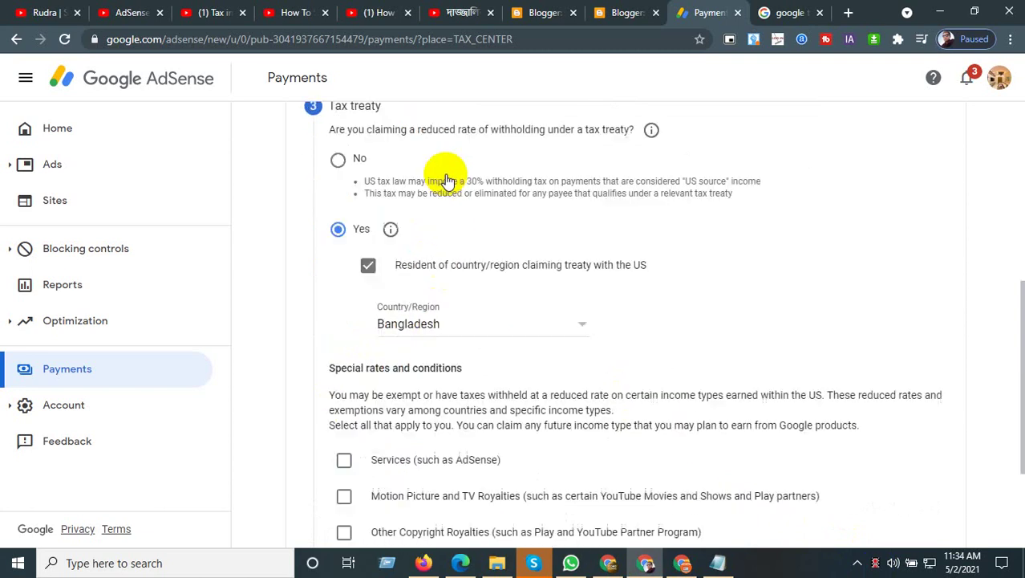
Step: Claim Services income under Article 7 and paragraph 1 at the 0% reduced treaty rate, and confirm the treaty terms are met
{"action": "scroll", "coordinate": [550, 323], "scroll_direction": "down", "scroll_amount": 2}
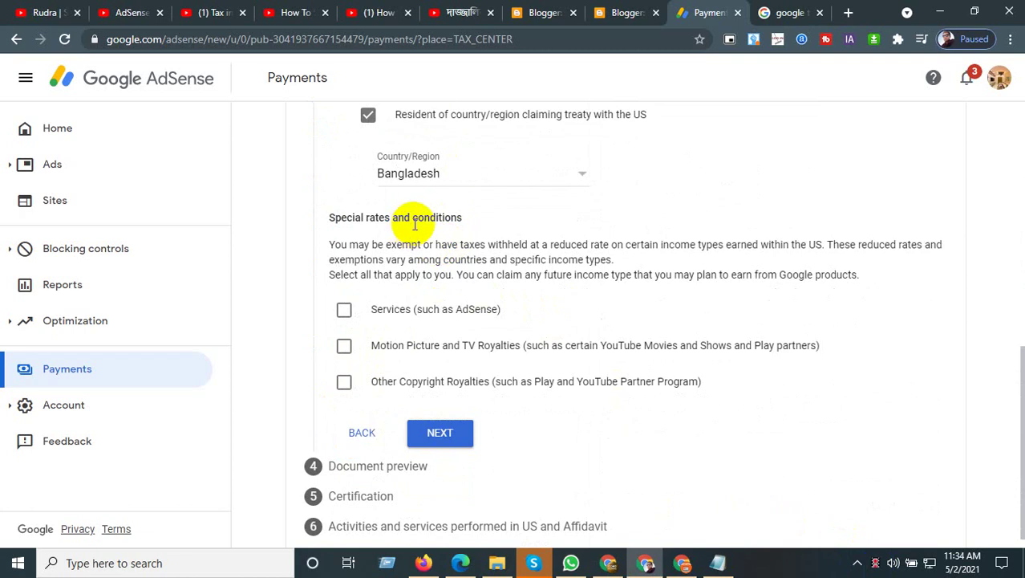
{"action": "left_click", "coordinate": [344, 311]}
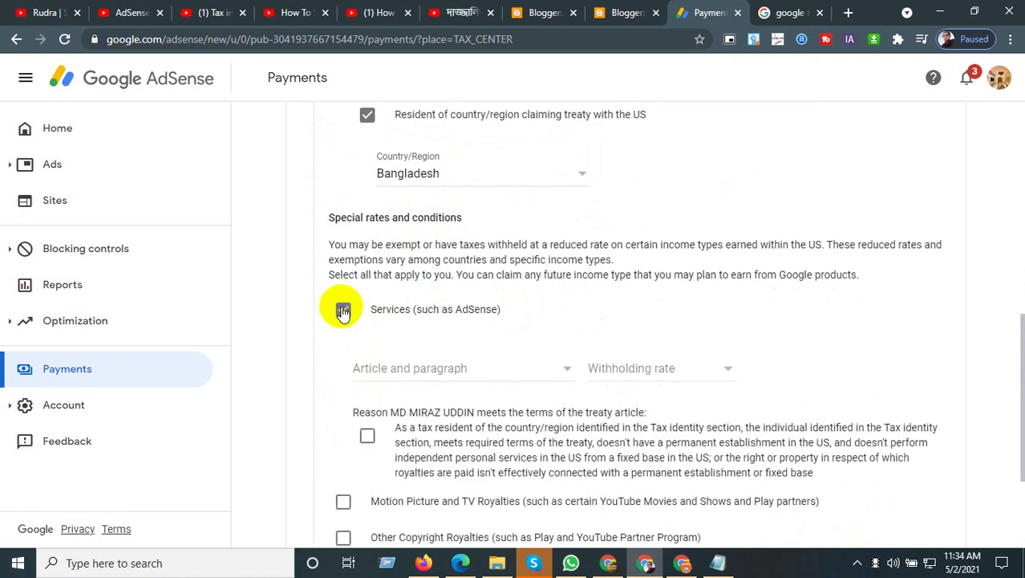
{"action": "left_click", "coordinate": [424, 377]}
{"action": "left_click", "coordinate": [428, 395]}
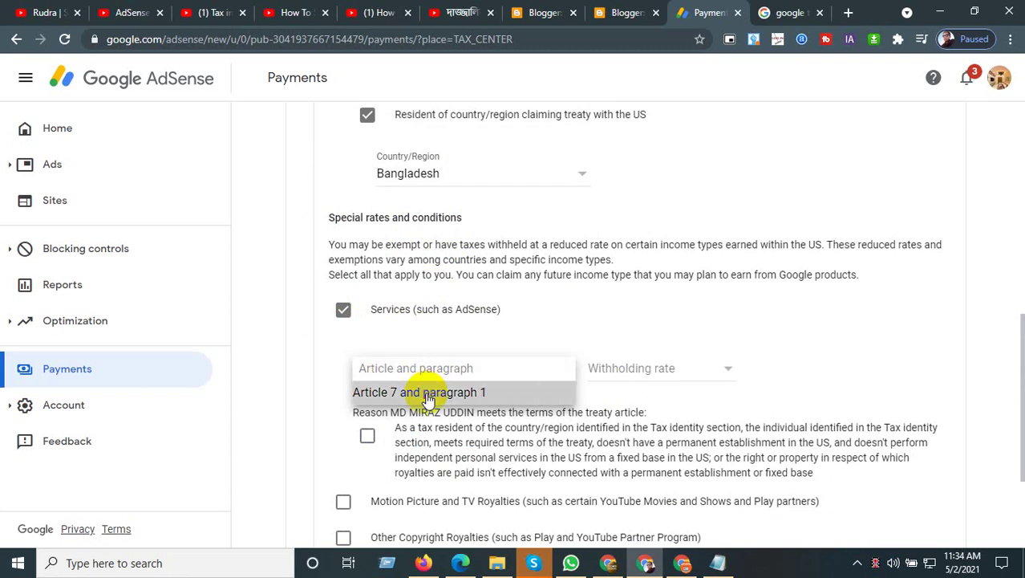
{"action": "left_click", "coordinate": [643, 379]}
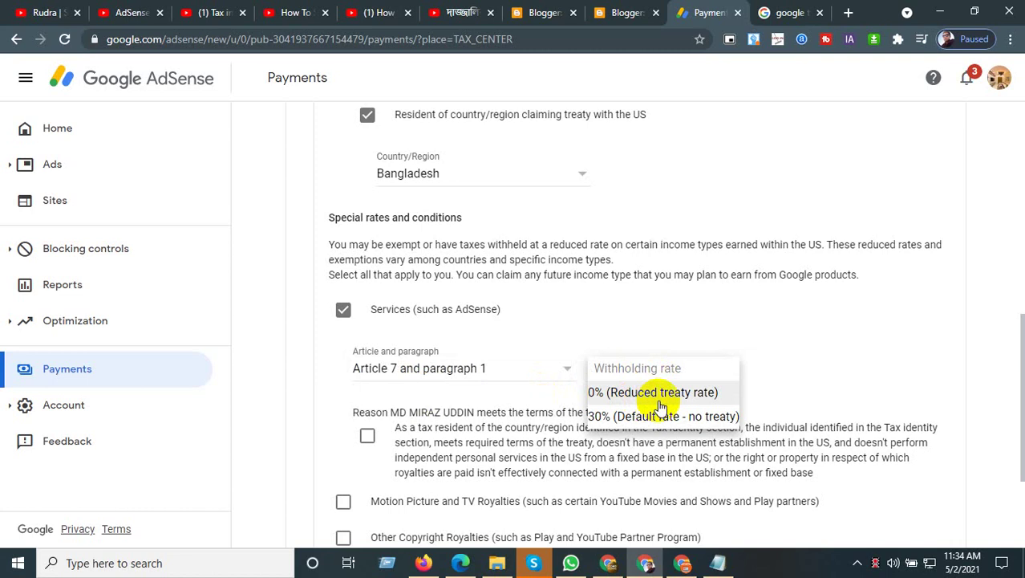
{"action": "left_click", "coordinate": [655, 394]}
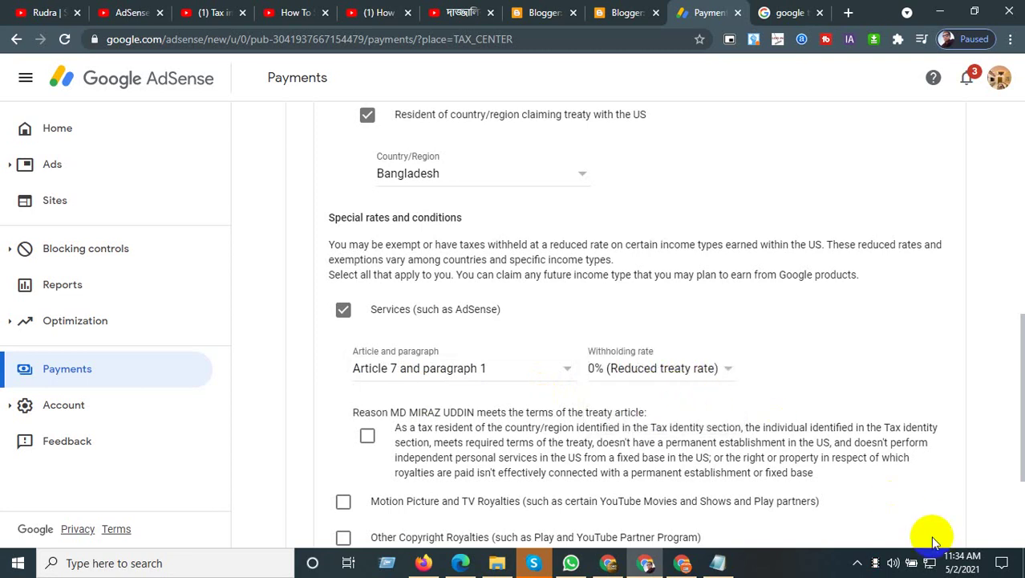
{"action": "left_click", "coordinate": [366, 438]}
Step: Claim Motion Picture and TV Royalties under Article 12 and paragraph 2 at the 10% reduced treaty rate, and confirm its treaty terms
{"action": "scroll", "coordinate": [363, 444], "scroll_direction": "down", "scroll_amount": 2}
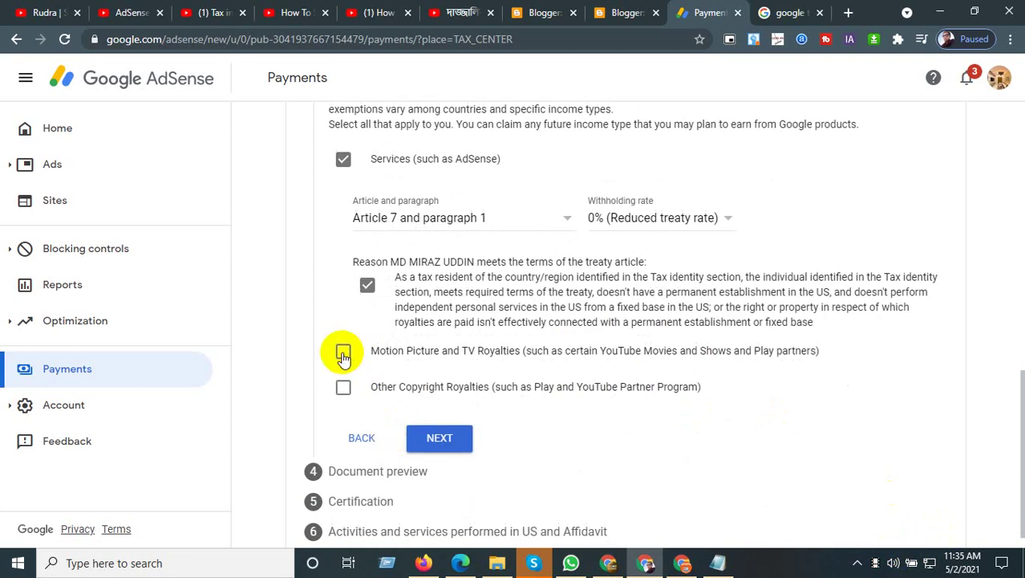
{"action": "left_click", "coordinate": [342, 355]}
{"action": "left_click", "coordinate": [480, 409]}
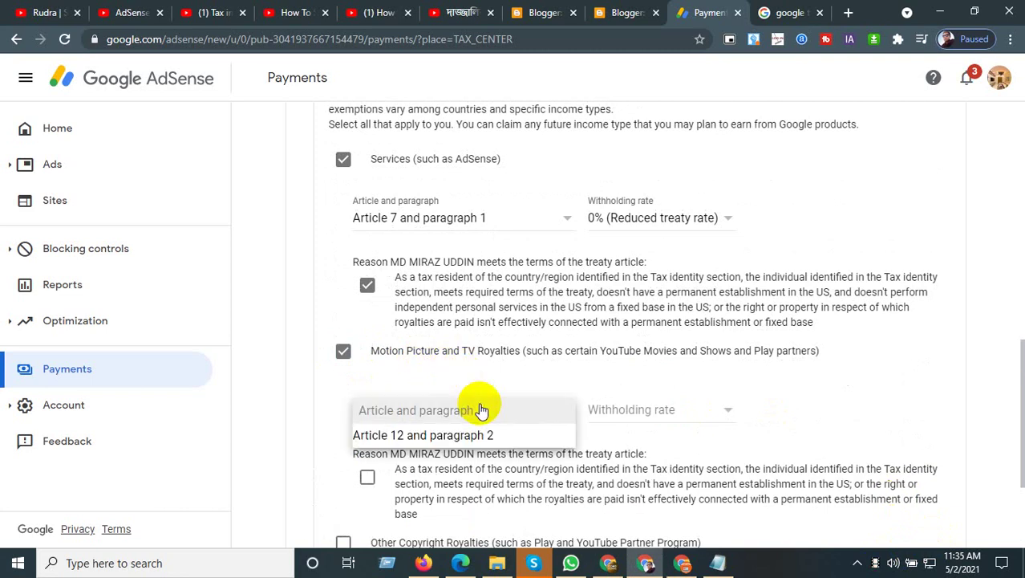
{"action": "left_click", "coordinate": [442, 437]}
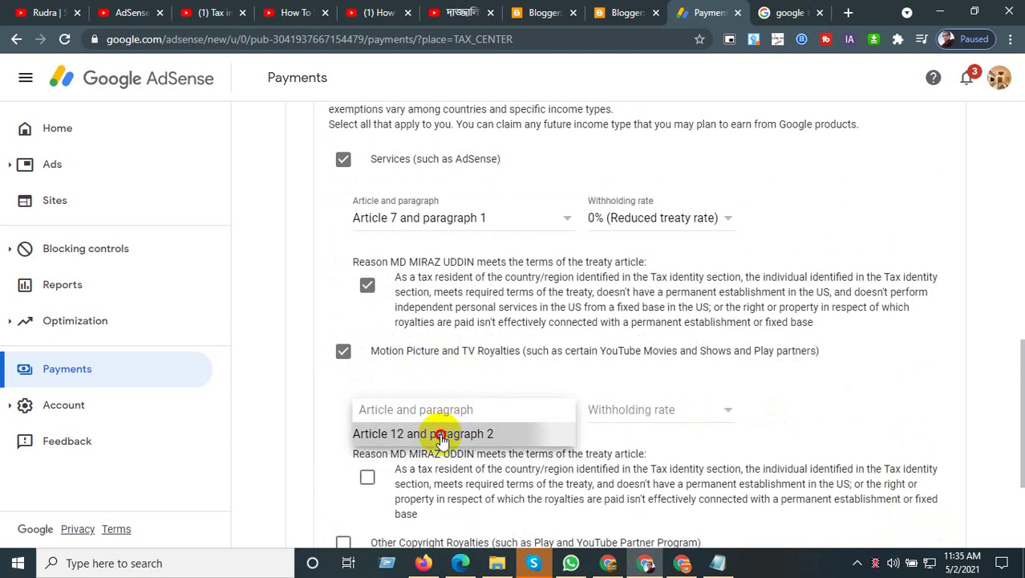
{"action": "left_click", "coordinate": [616, 412]}
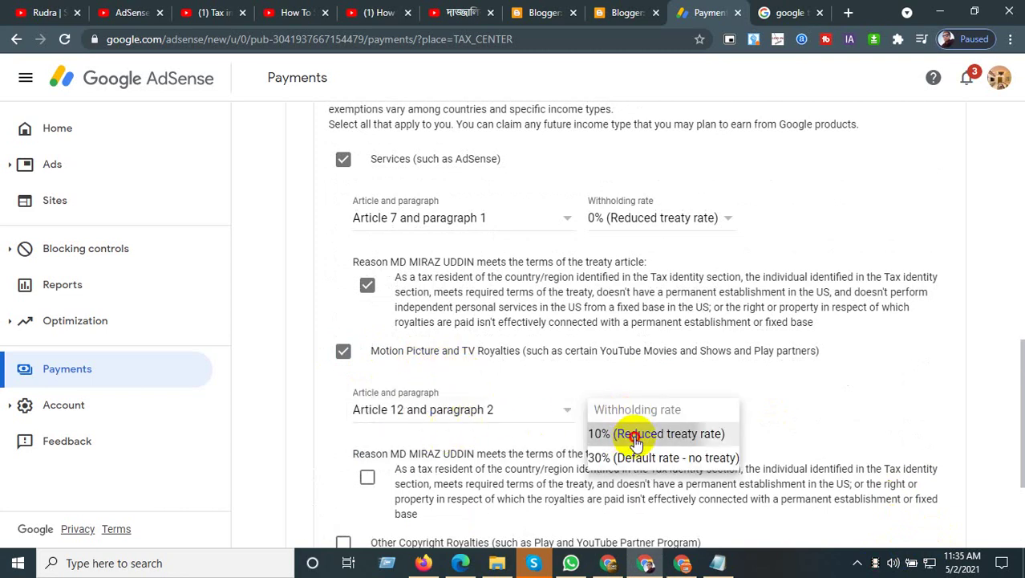
{"action": "left_click", "coordinate": [636, 444]}
{"action": "scroll", "coordinate": [641, 408], "scroll_direction": "down", "scroll_amount": 3}
{"action": "left_click", "coordinate": [368, 326]}
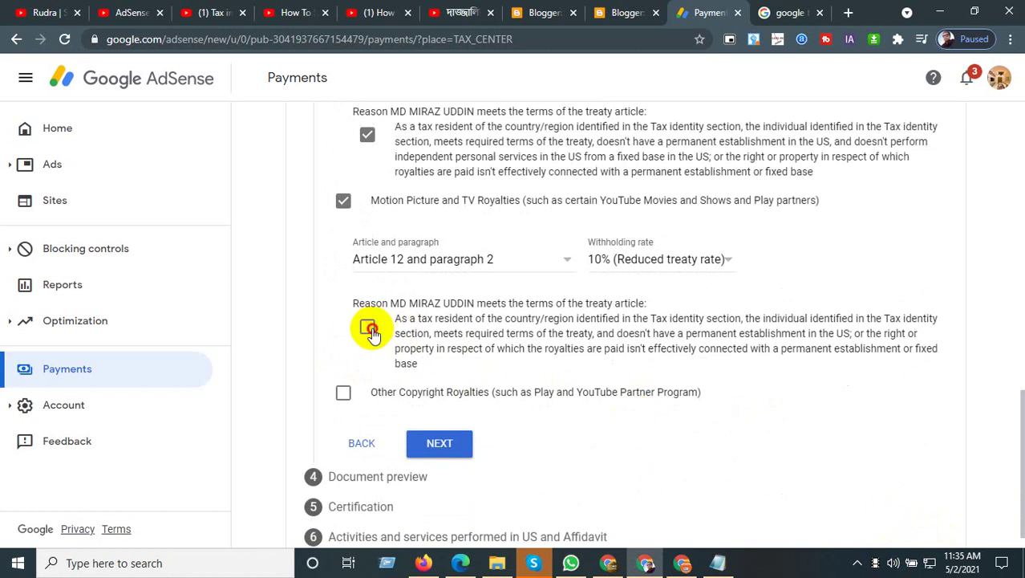
Step: Claim Other Copyright Royalties under Article 12 and paragraph 2 at the 10% reduced rate, confirm its terms, and submit the tax treaty section
{"action": "left_click", "coordinate": [343, 393]}
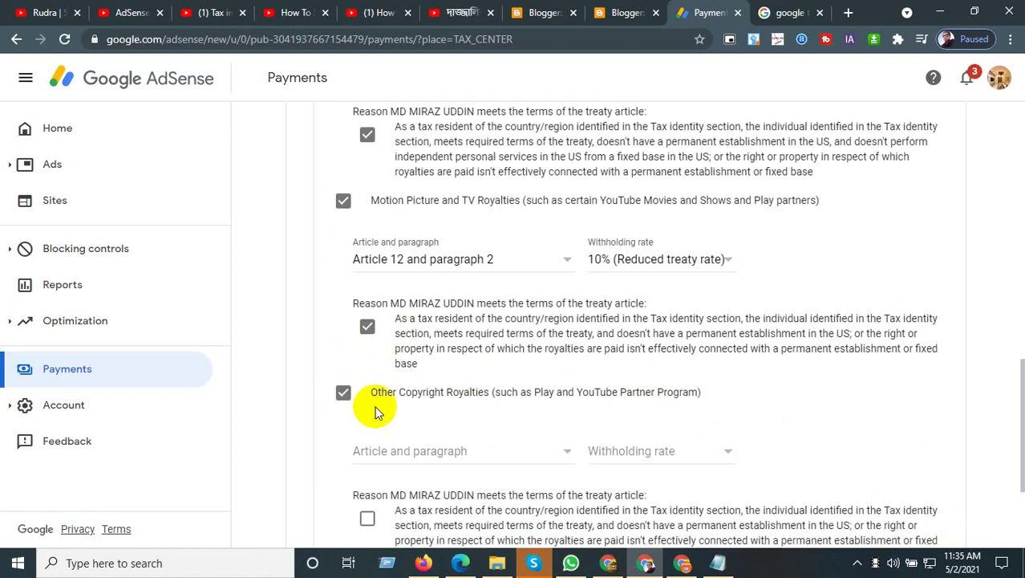
{"action": "scroll", "coordinate": [361, 401], "scroll_direction": "down", "scroll_amount": 3}
{"action": "left_click", "coordinate": [389, 302]}
{"action": "left_click", "coordinate": [405, 327]}
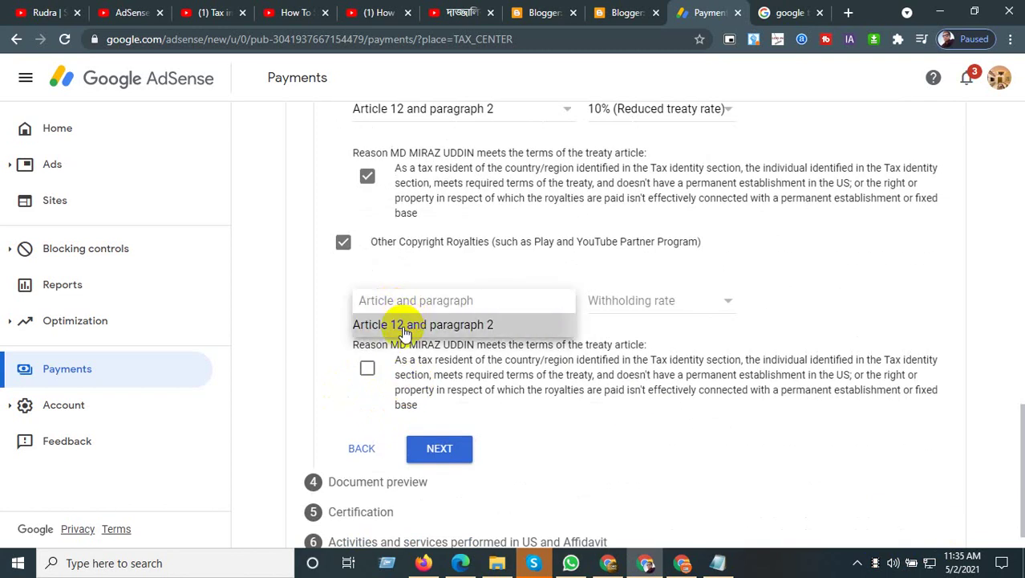
{"action": "left_click", "coordinate": [608, 302]}
{"action": "left_click", "coordinate": [624, 325]}
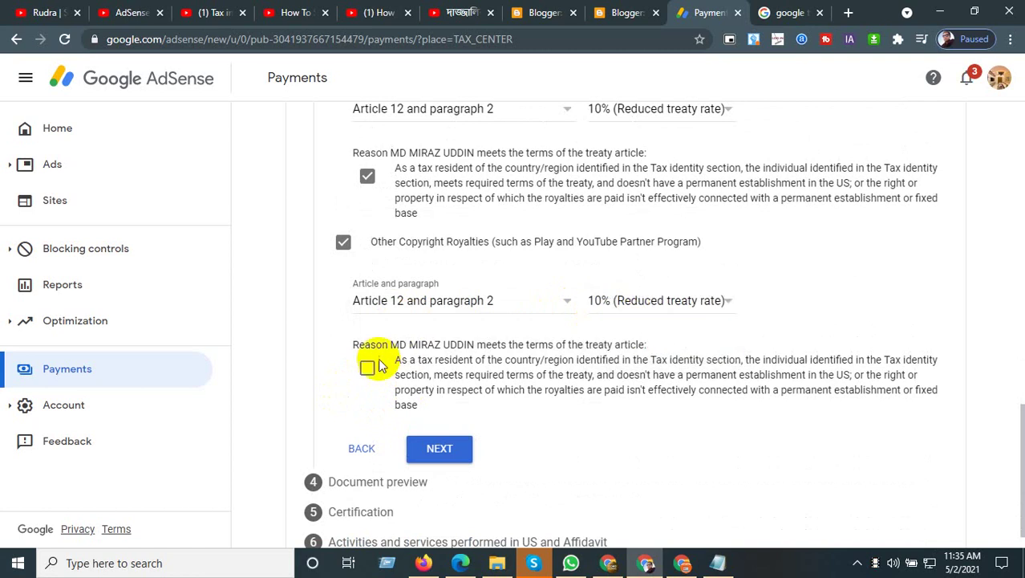
{"action": "left_click", "coordinate": [368, 368]}
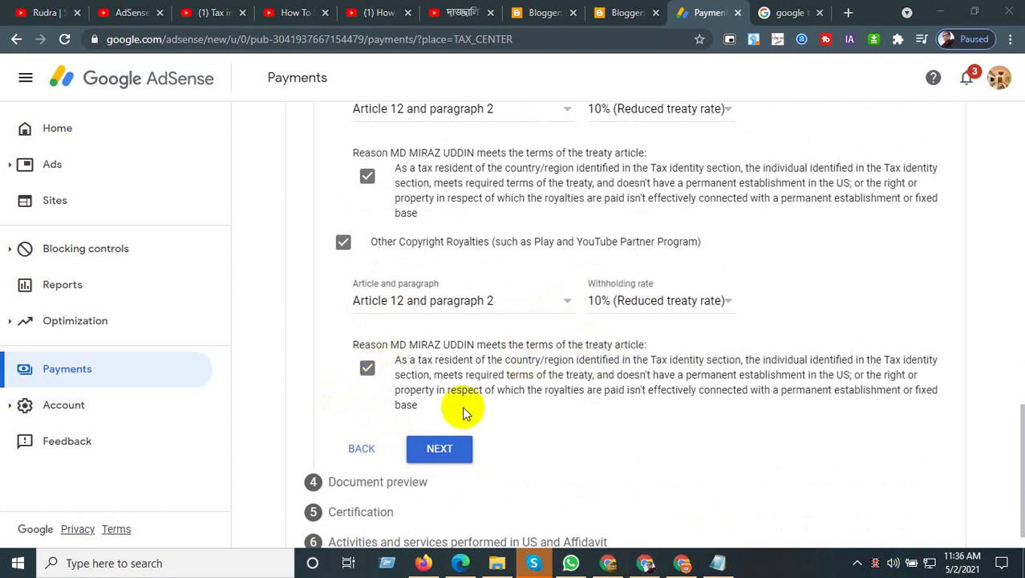
{"action": "left_click", "coordinate": [448, 450]}
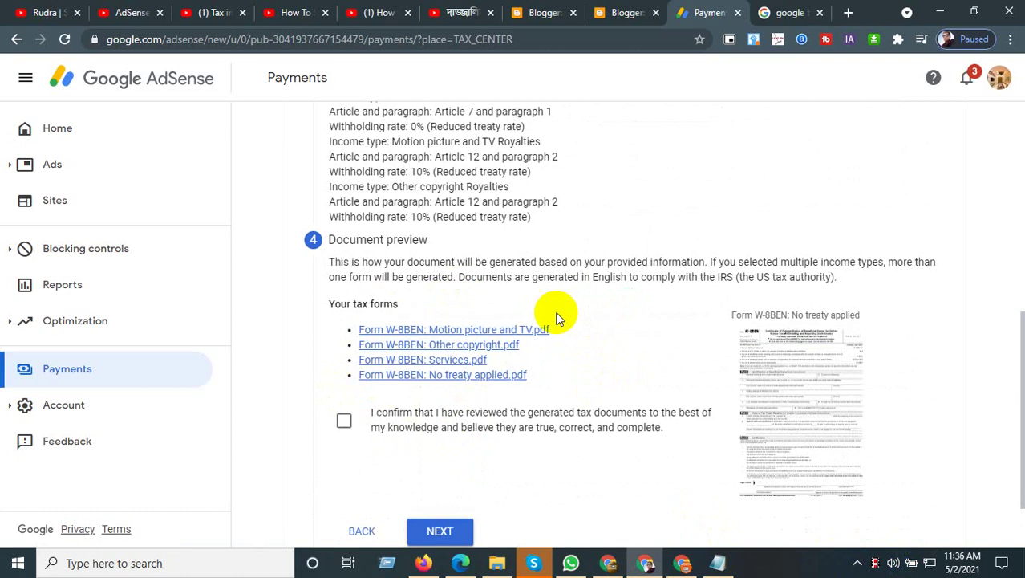
Step: Review the entered tax details, confirm the generated W-8BEN documents are true, correct, and complete, and continue to the certification section
{"action": "scroll", "coordinate": [790, 314], "scroll_direction": "up", "scroll_amount": 3}
{"action": "scroll", "coordinate": [424, 263], "scroll_direction": "up", "scroll_amount": 3}
{"action": "scroll", "coordinate": [442, 305], "scroll_direction": "down", "scroll_amount": 5}
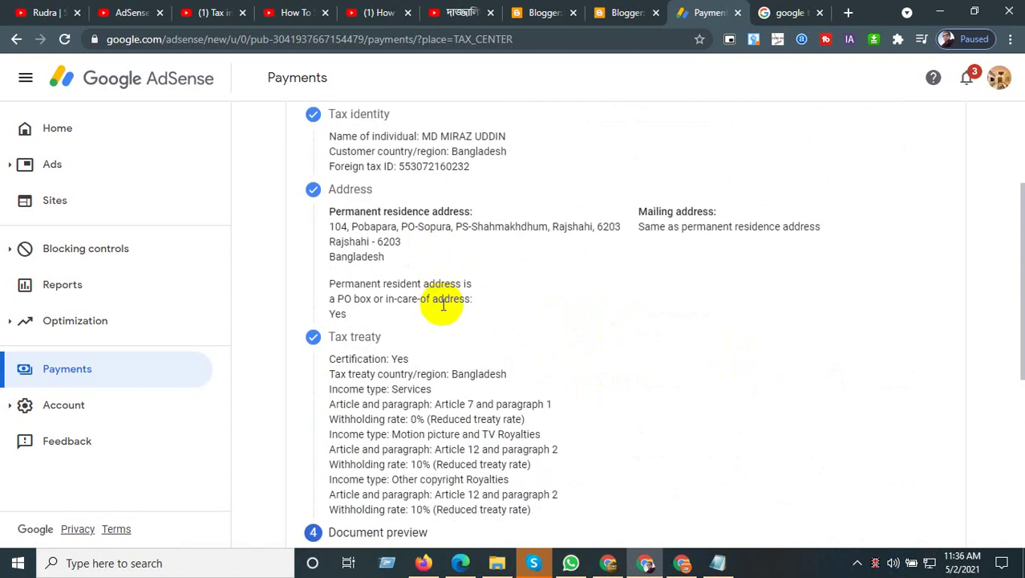
{"action": "scroll", "coordinate": [412, 327], "scroll_direction": "down", "scroll_amount": 1}
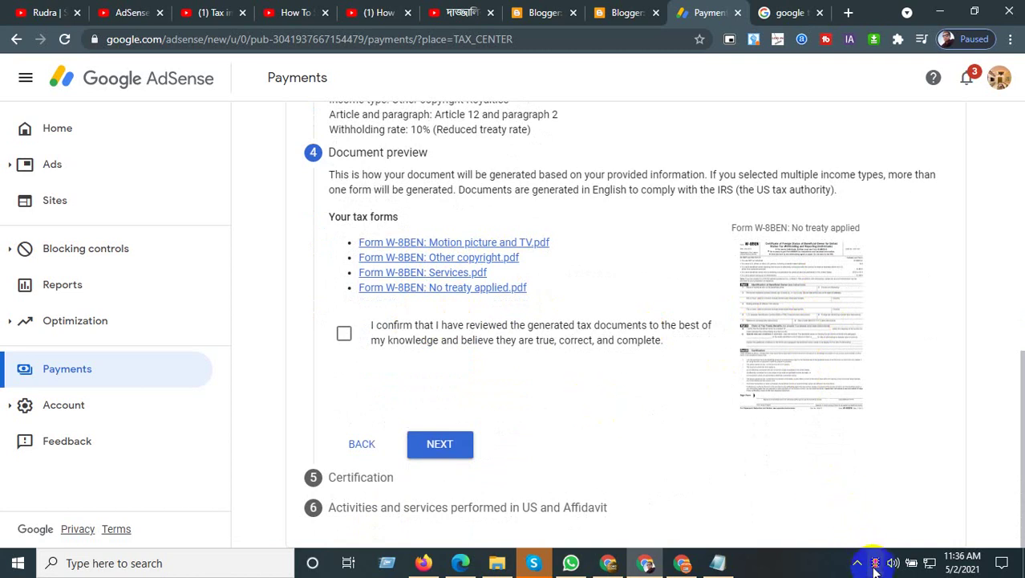
{"action": "scroll", "coordinate": [453, 319], "scroll_direction": "up", "scroll_amount": 1}
{"action": "scroll", "coordinate": [443, 299], "scroll_direction": "down", "scroll_amount": 1}
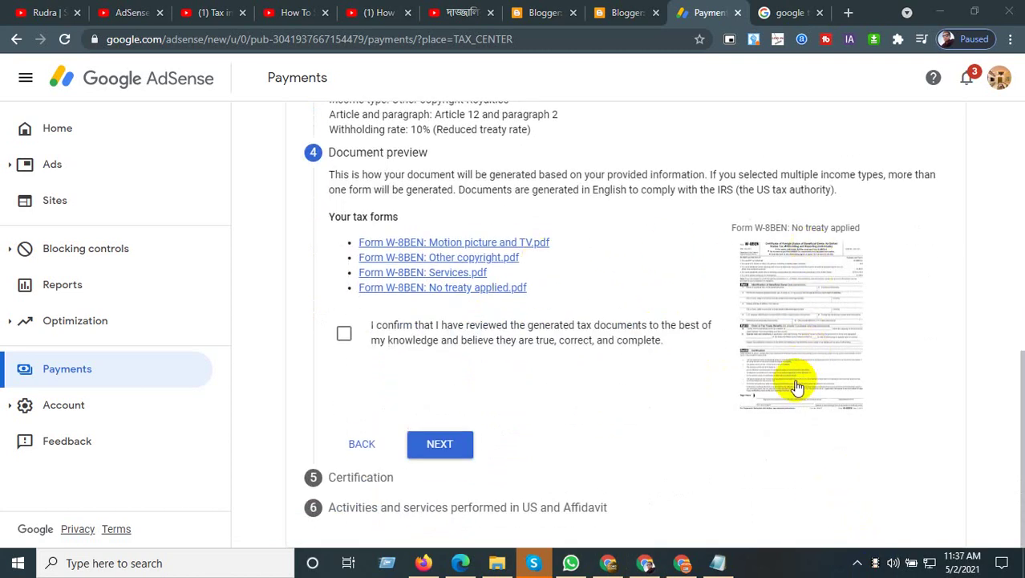
{"action": "left_click", "coordinate": [344, 335]}
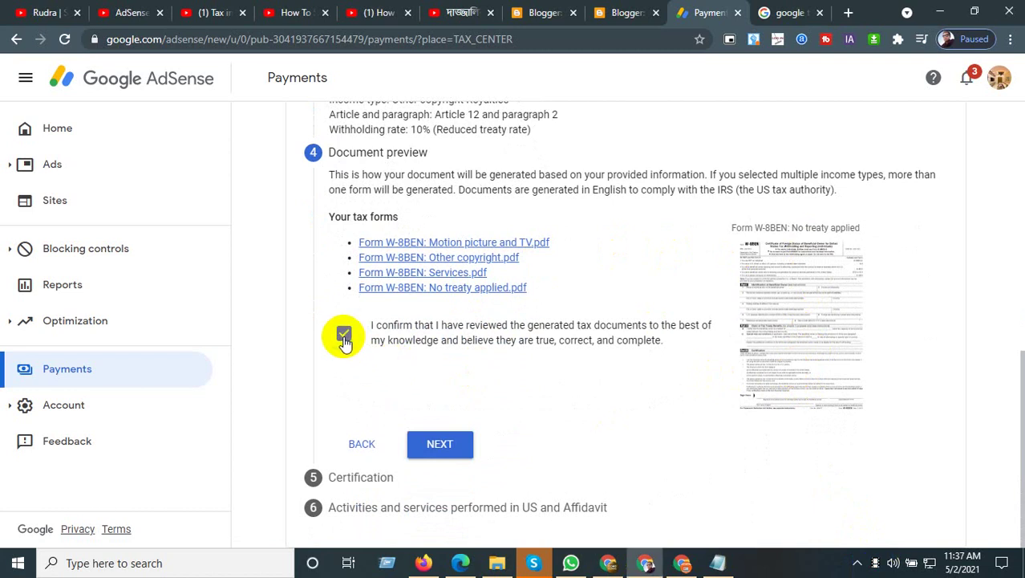
{"action": "left_click", "coordinate": [440, 446]}
Step: Sign the certification with the full legal name, declare completing the form on one's own behalf, and continue to the final section
{"action": "scroll", "coordinate": [390, 378], "scroll_direction": "down", "scroll_amount": 4}
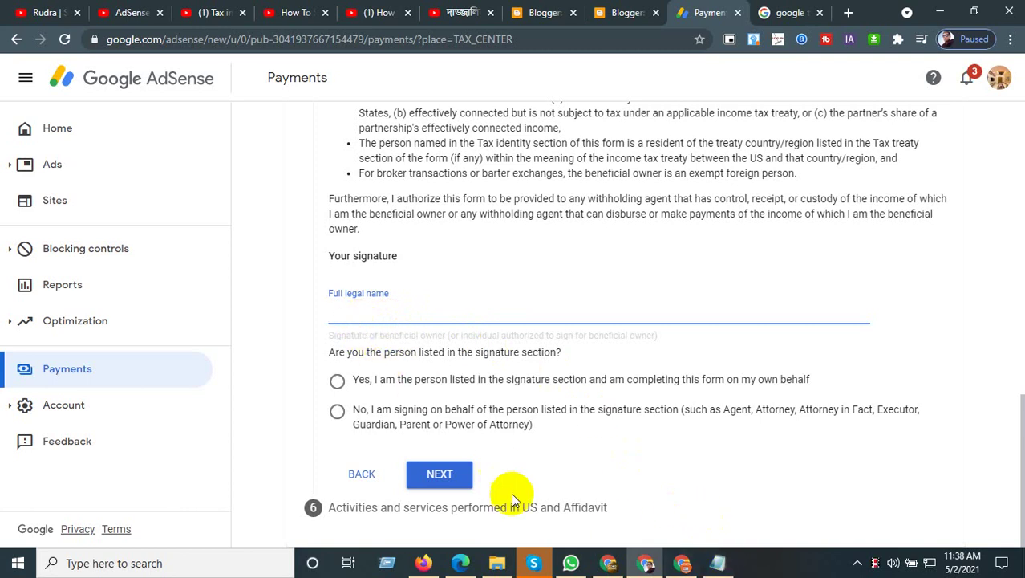
{"action": "left_click", "coordinate": [875, 562]}
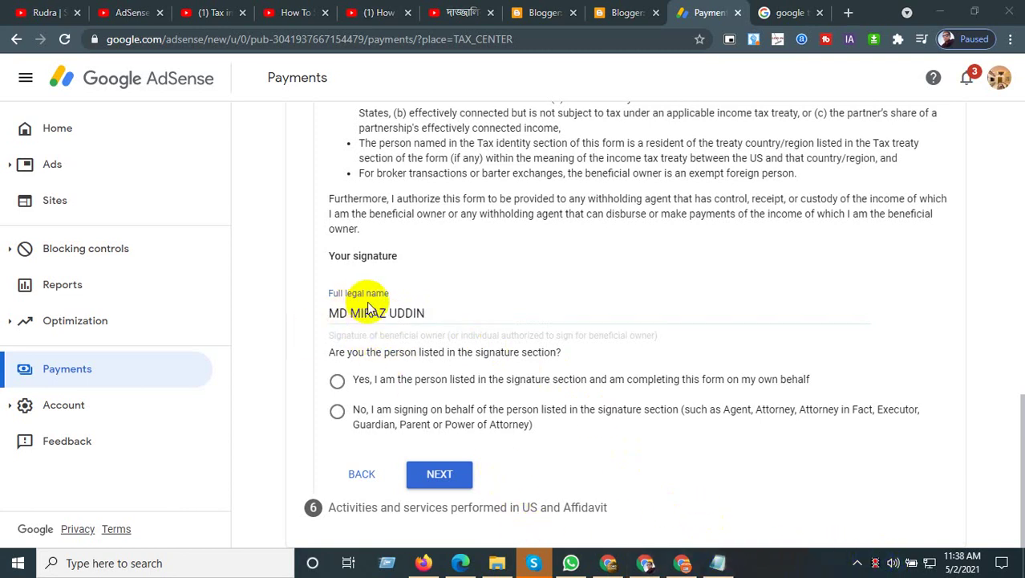
{"action": "left_click", "coordinate": [339, 383]}
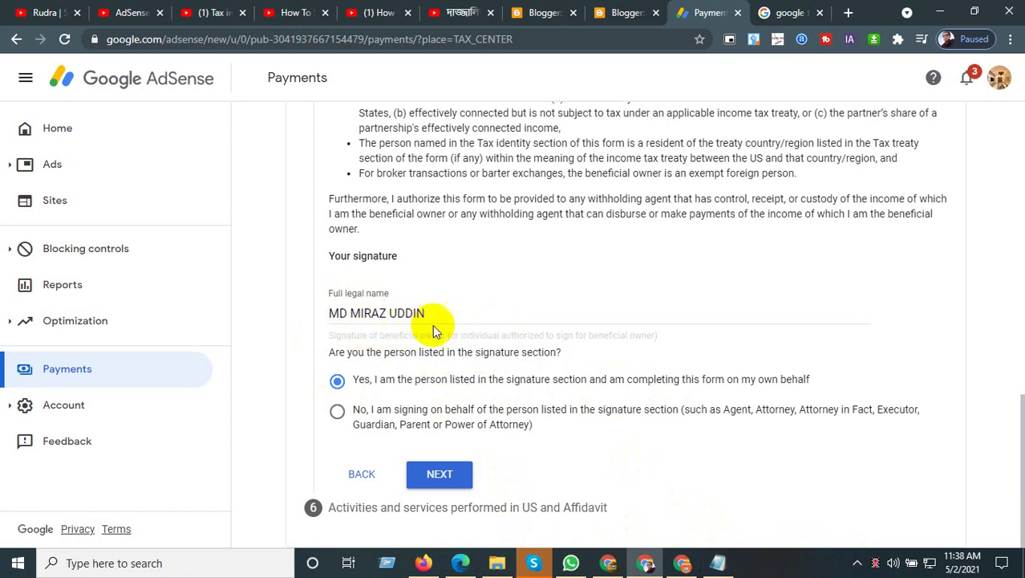
{"action": "scroll", "coordinate": [468, 327], "scroll_direction": "up", "scroll_amount": 3}
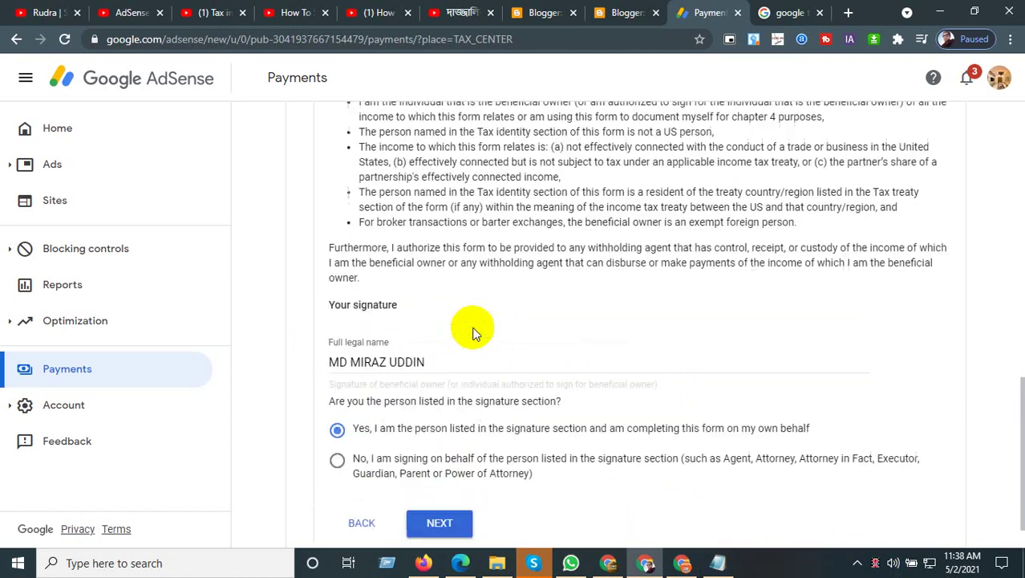
{"action": "scroll", "coordinate": [469, 327], "scroll_direction": "down", "scroll_amount": 3}
{"action": "left_click", "coordinate": [439, 475]}
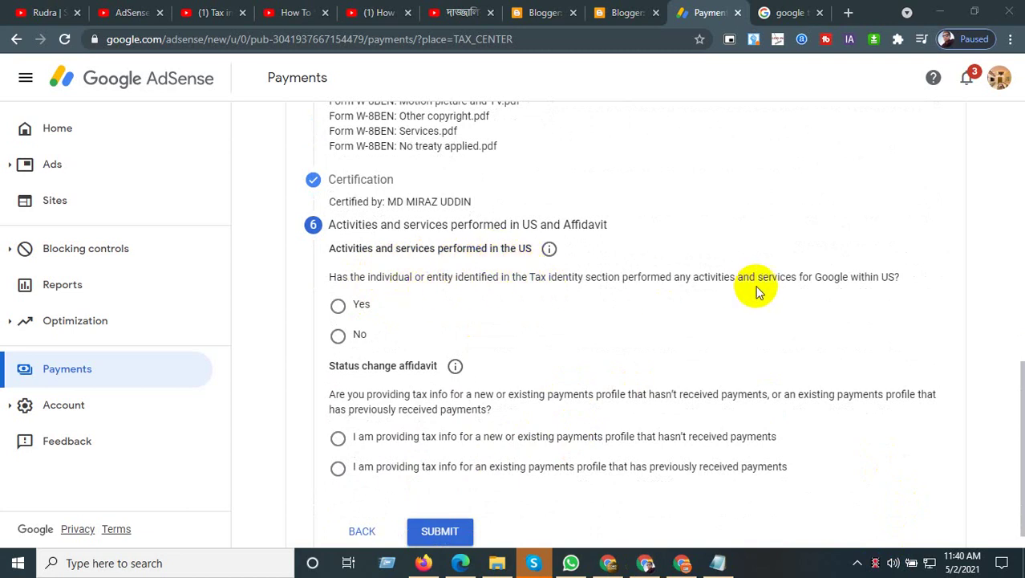
Step: Answer No to US activities, certify services are performed outside the US, choose the profile that hasn't received payments, and submit the form
{"action": "left_click", "coordinate": [339, 336]}
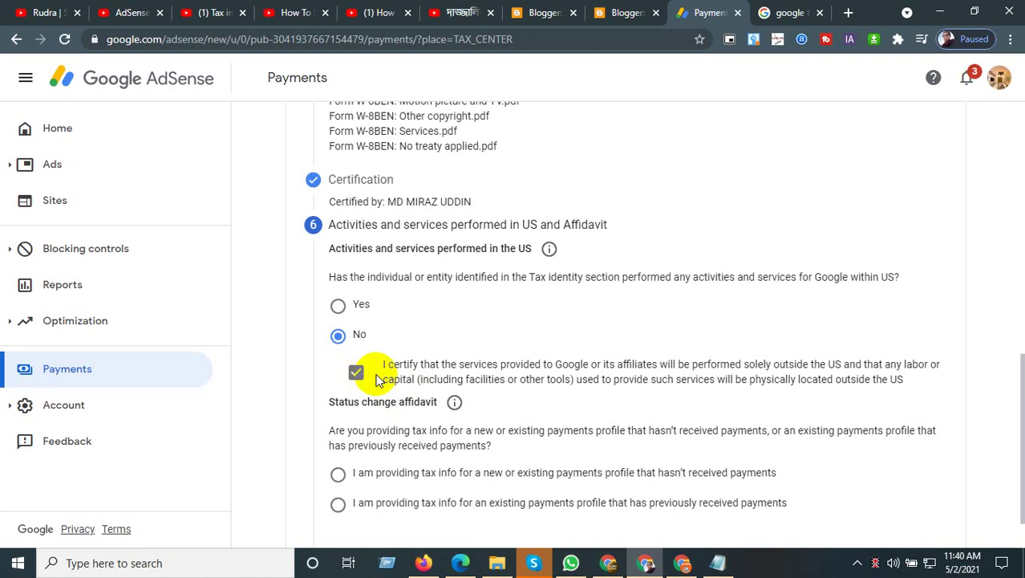
{"action": "scroll", "coordinate": [396, 455], "scroll_direction": "down", "scroll_amount": 1}
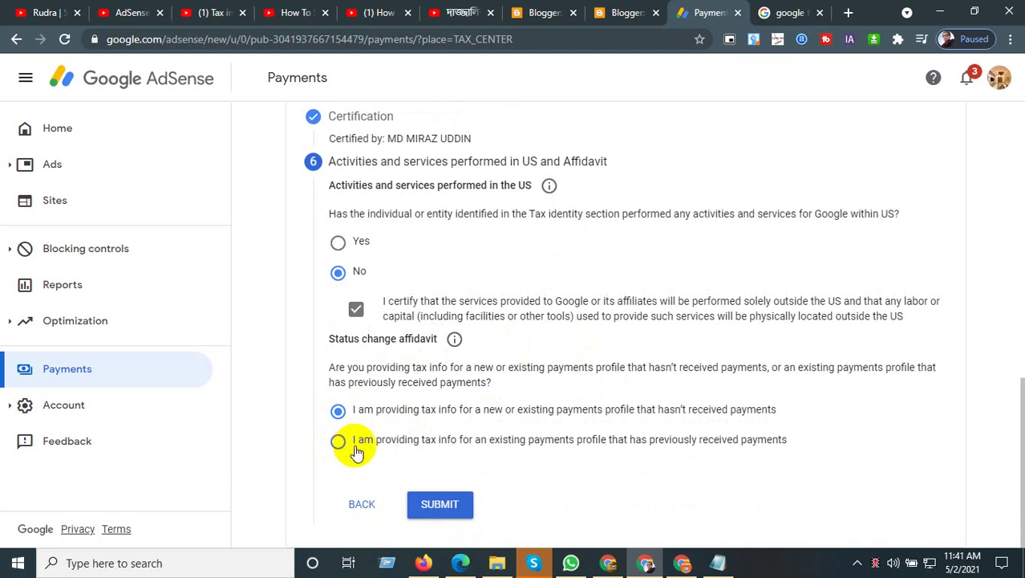
{"action": "left_click", "coordinate": [448, 506]}
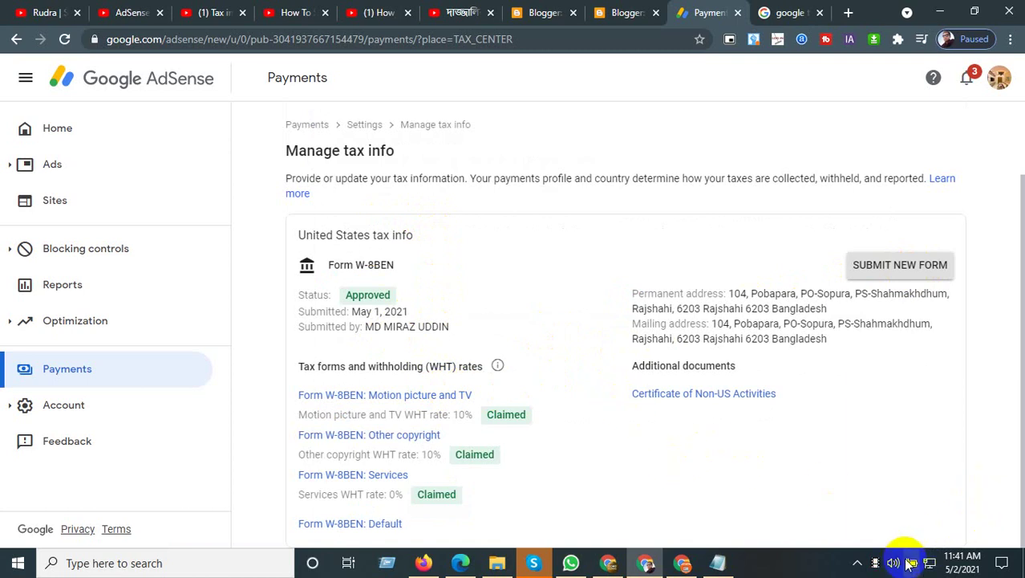
Step: Dismiss the survey about tax form difficulty on the Manage tax info page without rating it
{"action": "left_click", "coordinate": [875, 564]}
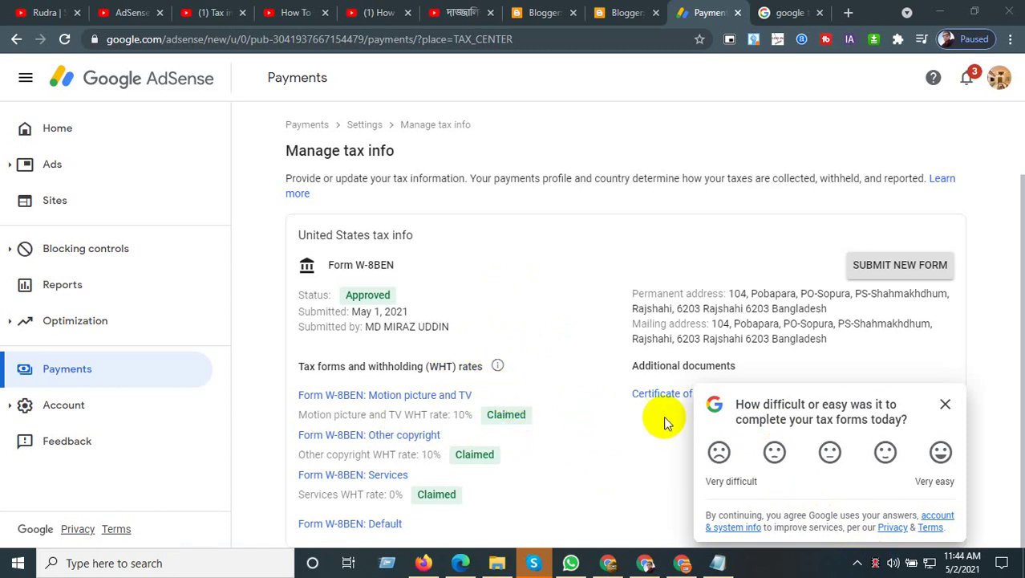
{"action": "left_click", "coordinate": [947, 407]}
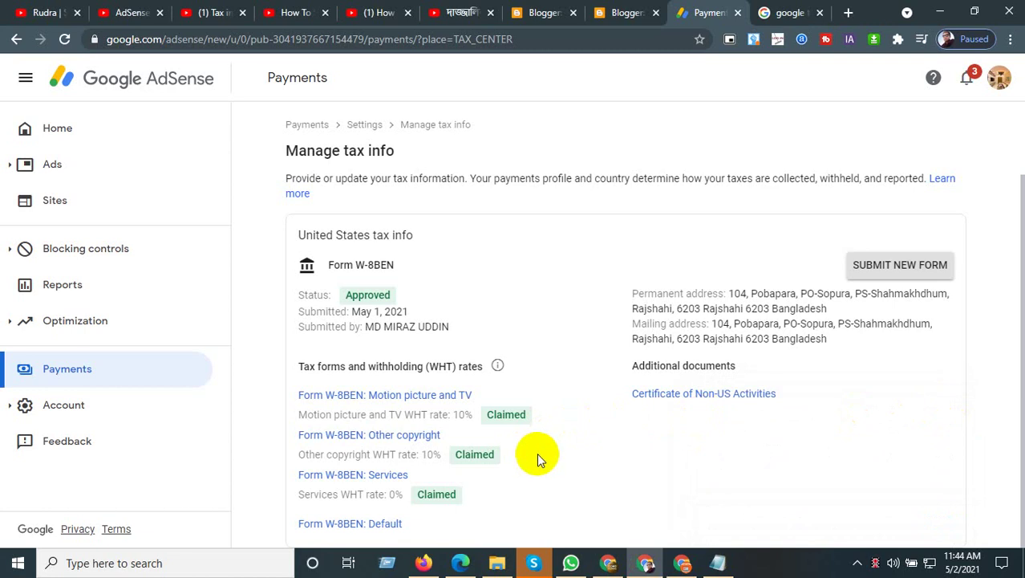
{"action": "scroll", "coordinate": [537, 459], "scroll_direction": "up", "scroll_amount": 1}
{"action": "scroll", "coordinate": [518, 437], "scroll_direction": "down", "scroll_amount": 1}
{"action": "left_click", "coordinate": [876, 562]}
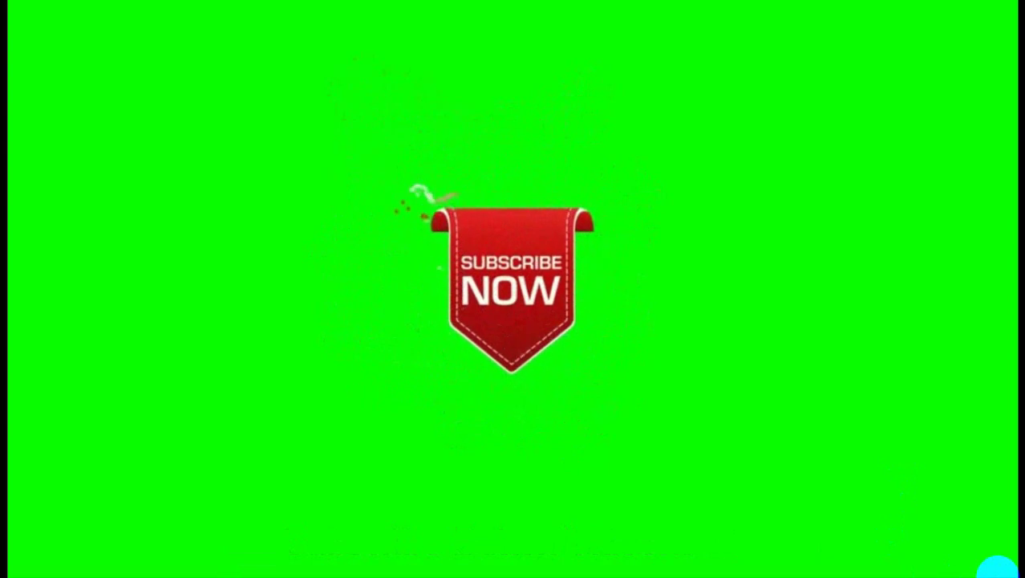
{"action": "mouse_move", "coordinate": [988, 564]}
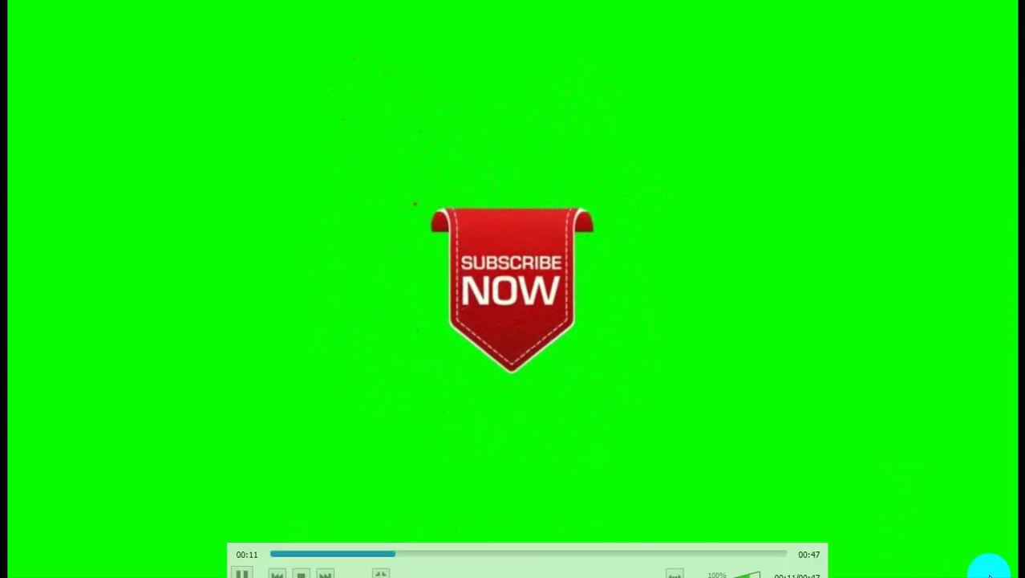
{"action": "double_click", "coordinate": [835, 374]}
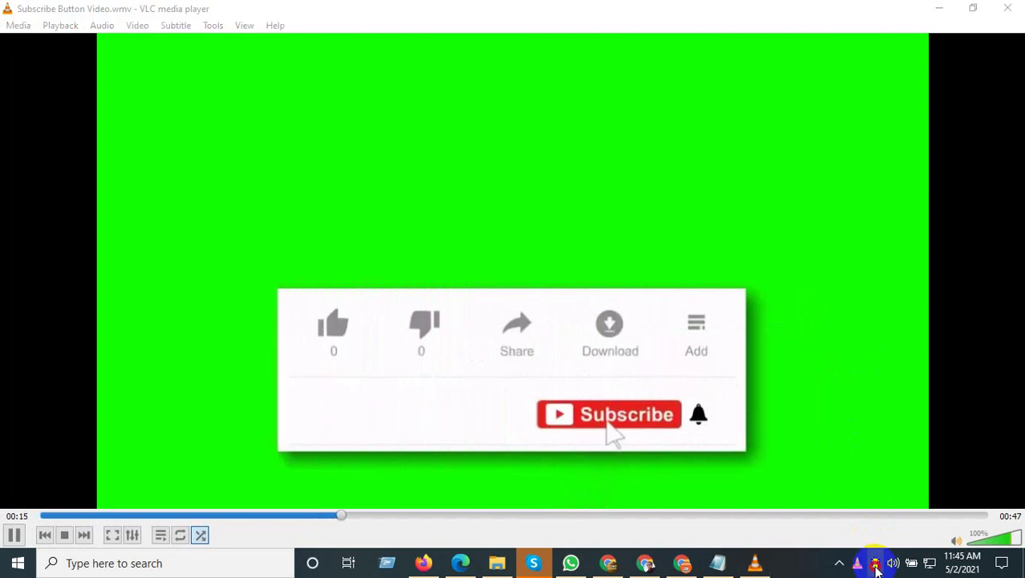